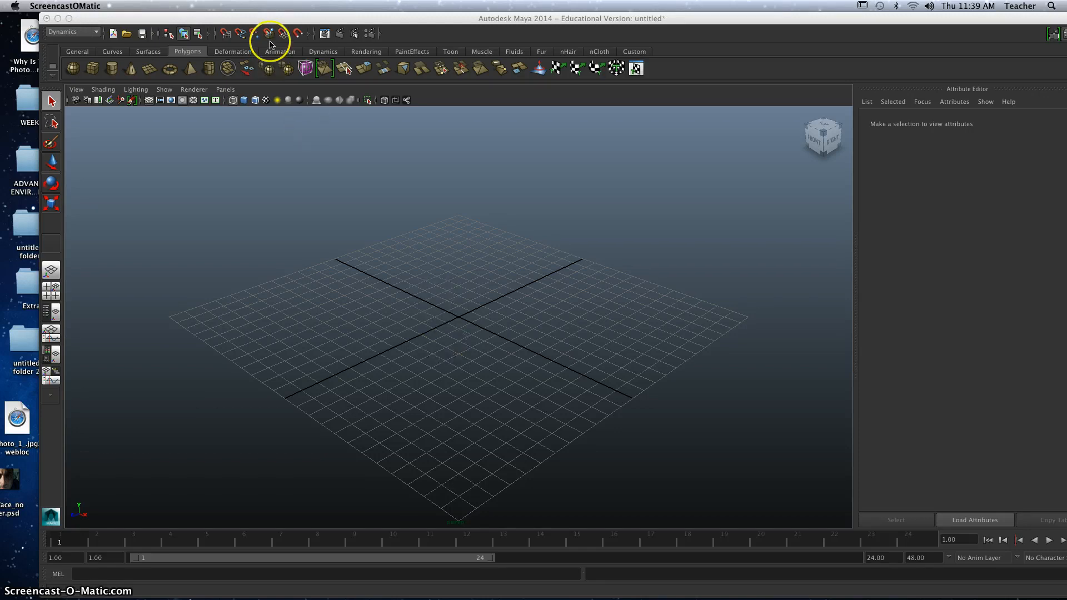
Step: Preview the desktop image my_face_fuzzy.psd beside the Maya window, then close the preview and return to Maya
drag(278, 17, 324, 9)
click(239, 32)
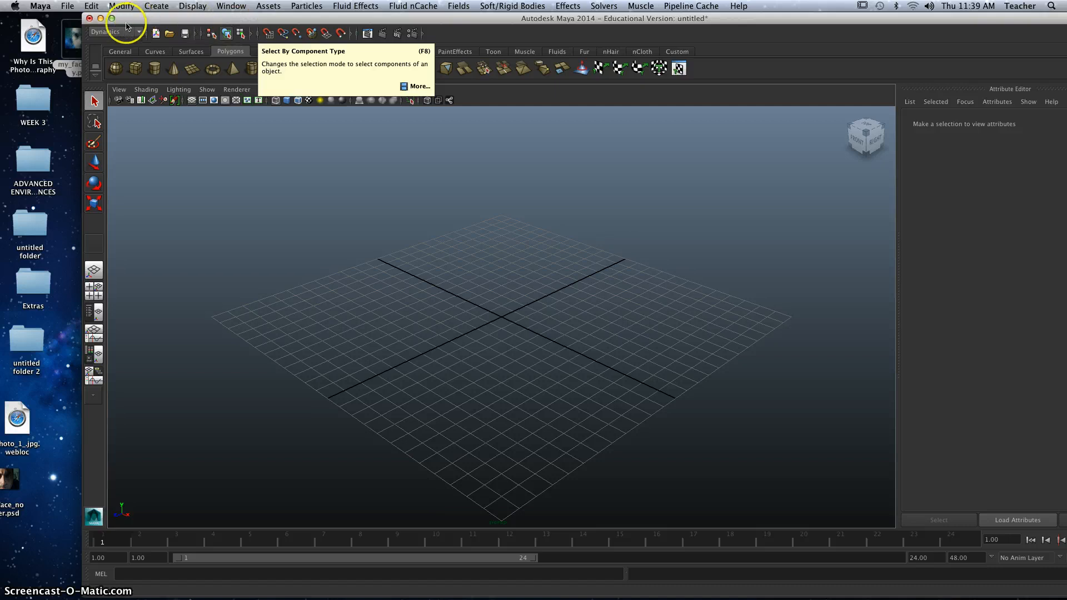
click(78, 46)
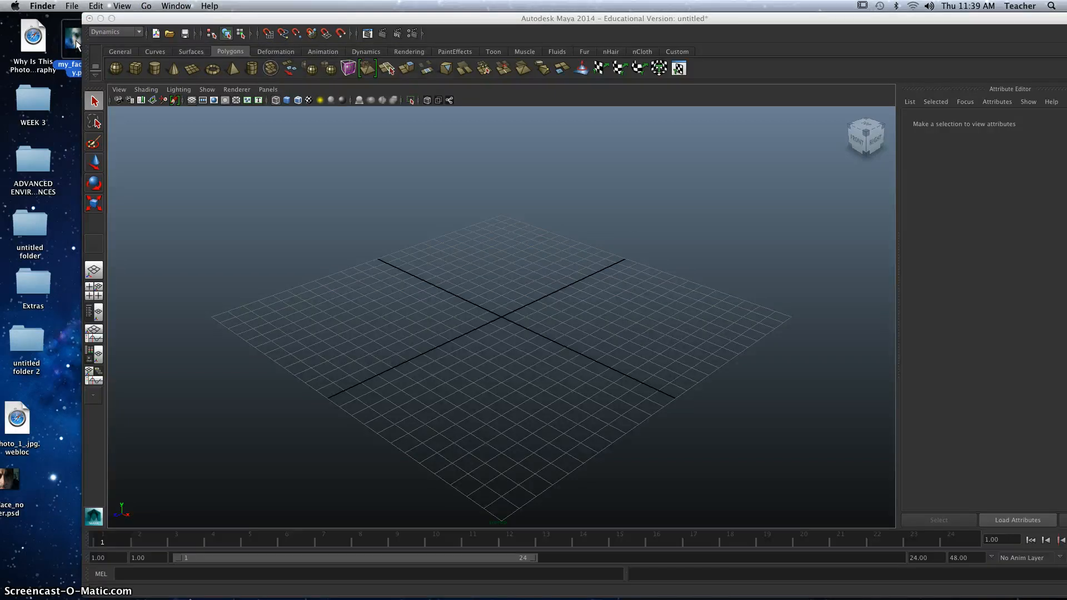
drag(78, 46, 72, 88)
key(space)
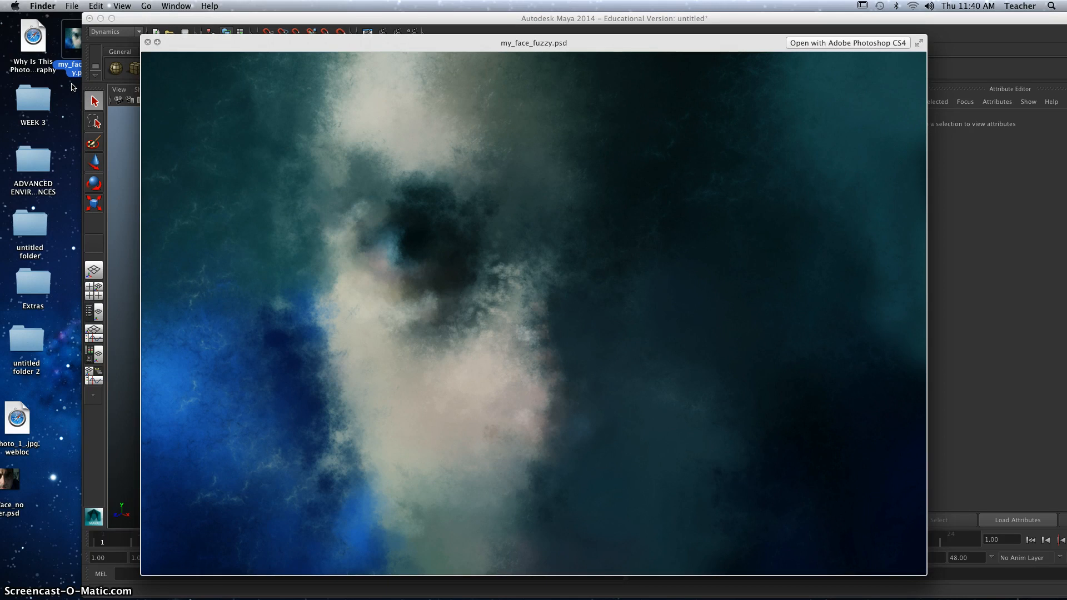
key(space)
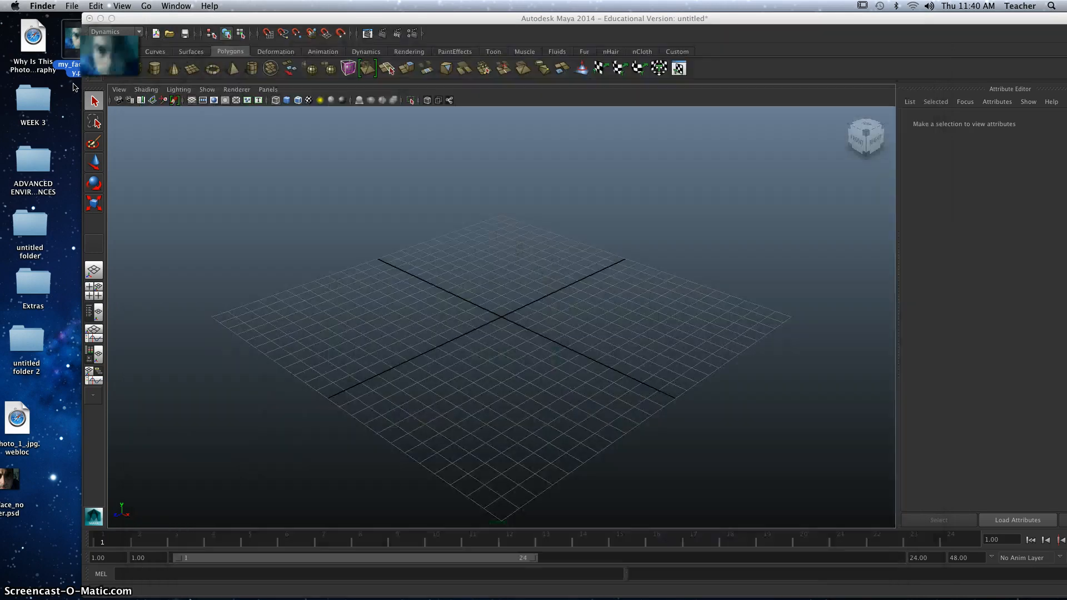
drag(146, 21, 83, 7)
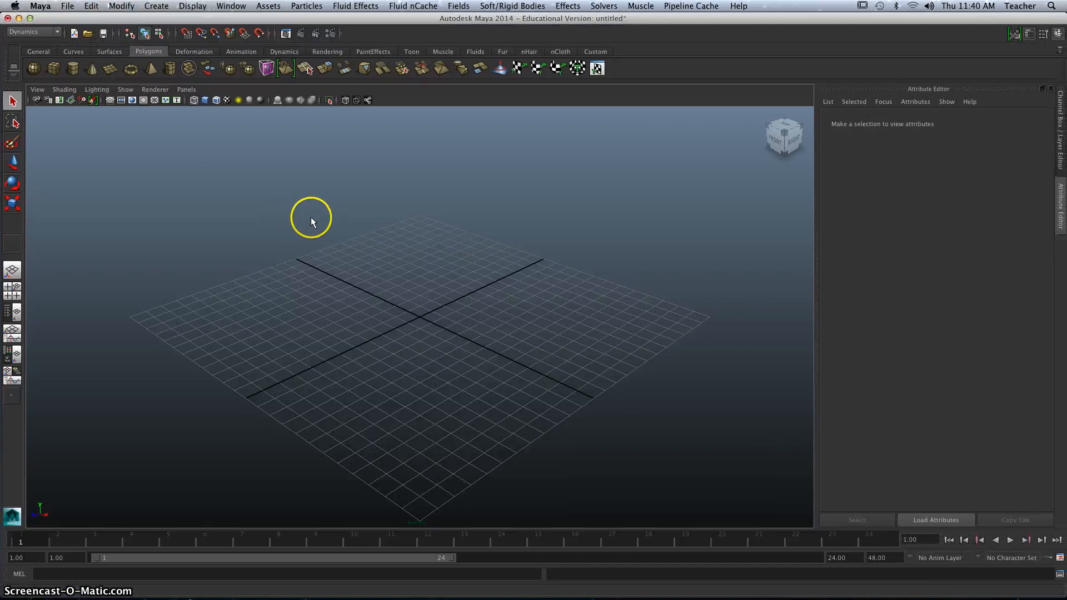
Step: Create a polygon plane about 18.1 by 20.6 units over the grid and show it shaded
click(111, 68)
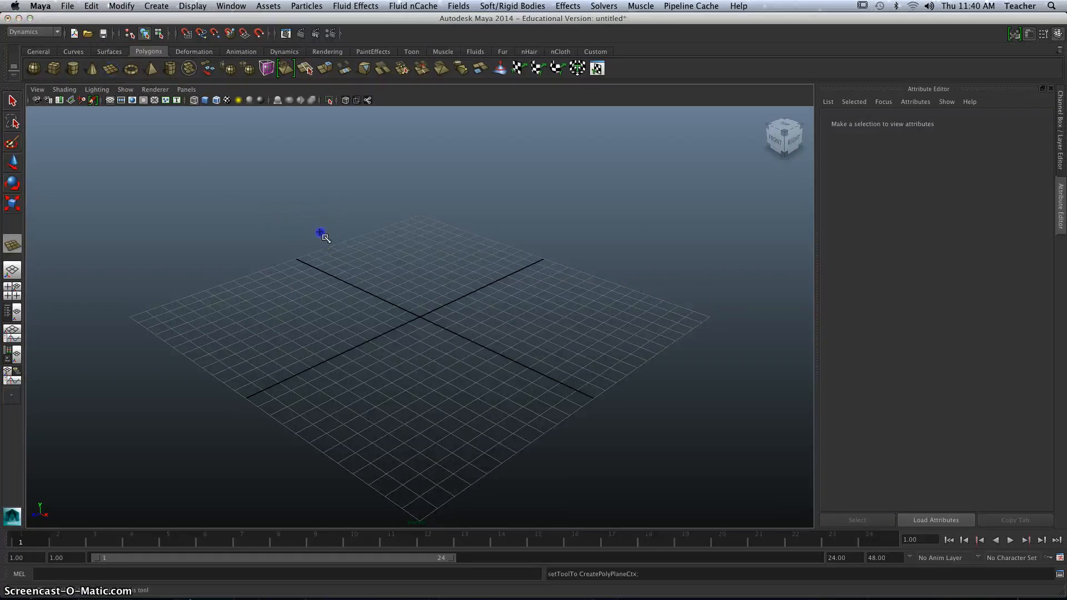
alt+drag(319, 234, 275, 234)
drag(370, 294, 719, 390)
mouse_move(554, 342)
alt+mouse_down()
mouse_move(556, 357)
mouse_move(507, 336)
mouse_move(517, 319)
mouse_move(536, 321)
alt+mouse_up()
key(5)
Step: Stand the plane upright by setting its Rotate Z to exactly -90, and return to its attributes
click(13, 183)
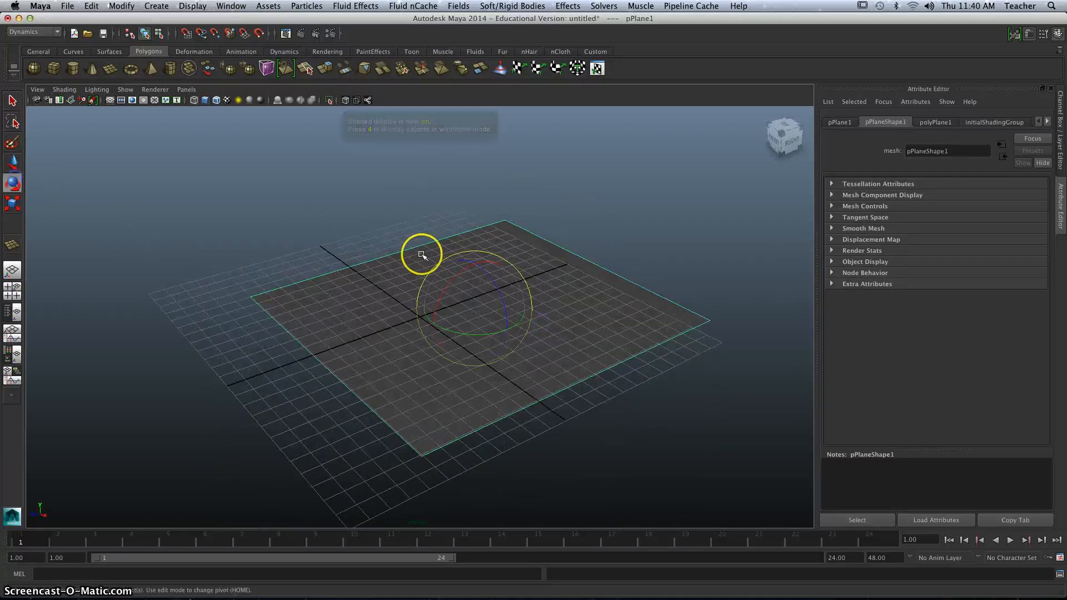
drag(491, 274, 509, 314)
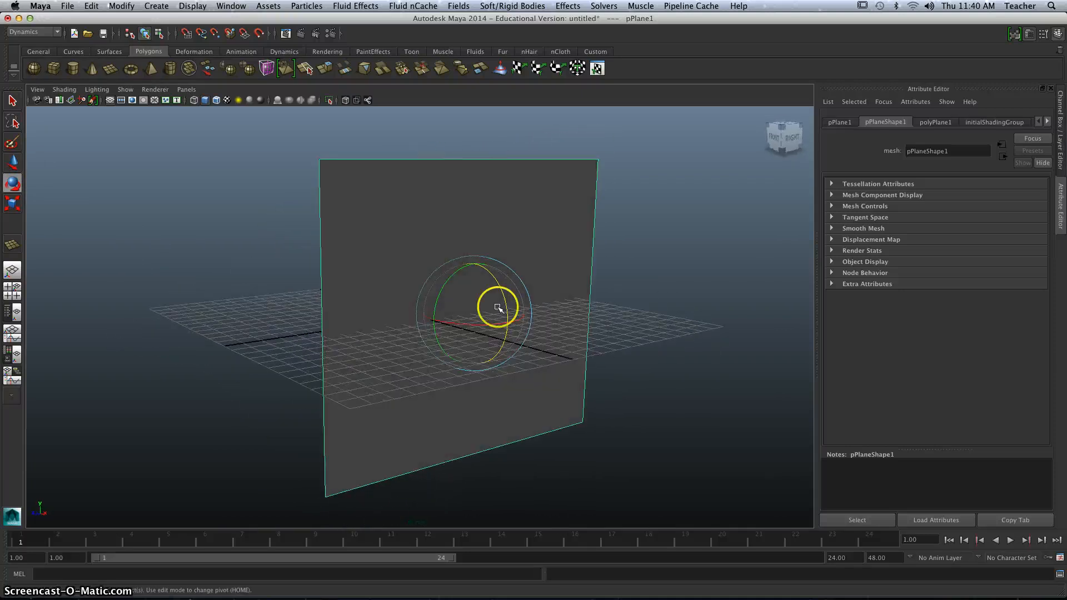
click(1030, 35)
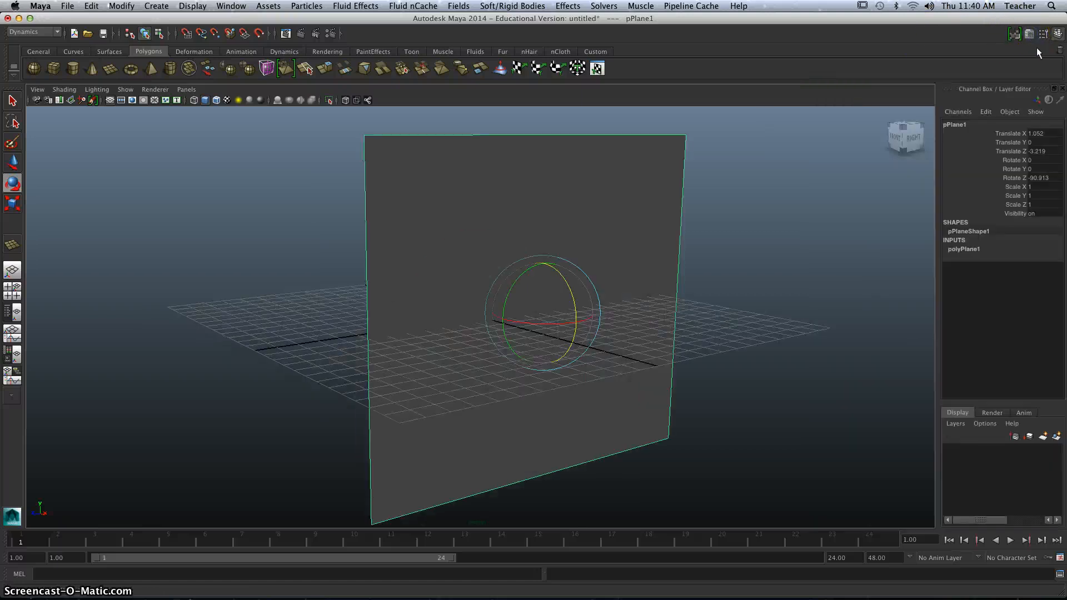
double_click(1048, 178)
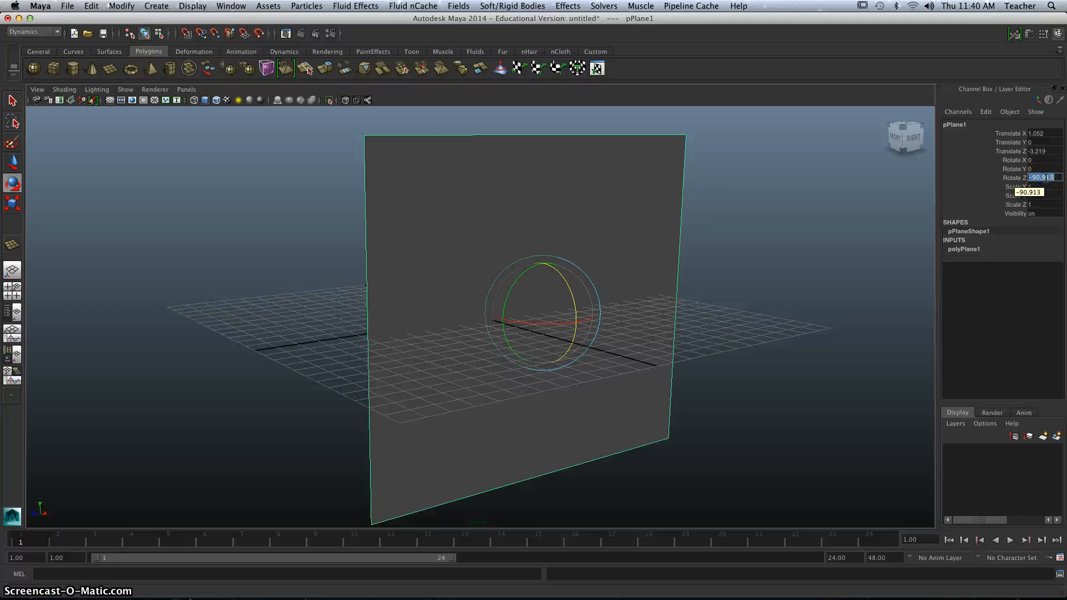
text(-90)
key(Return)
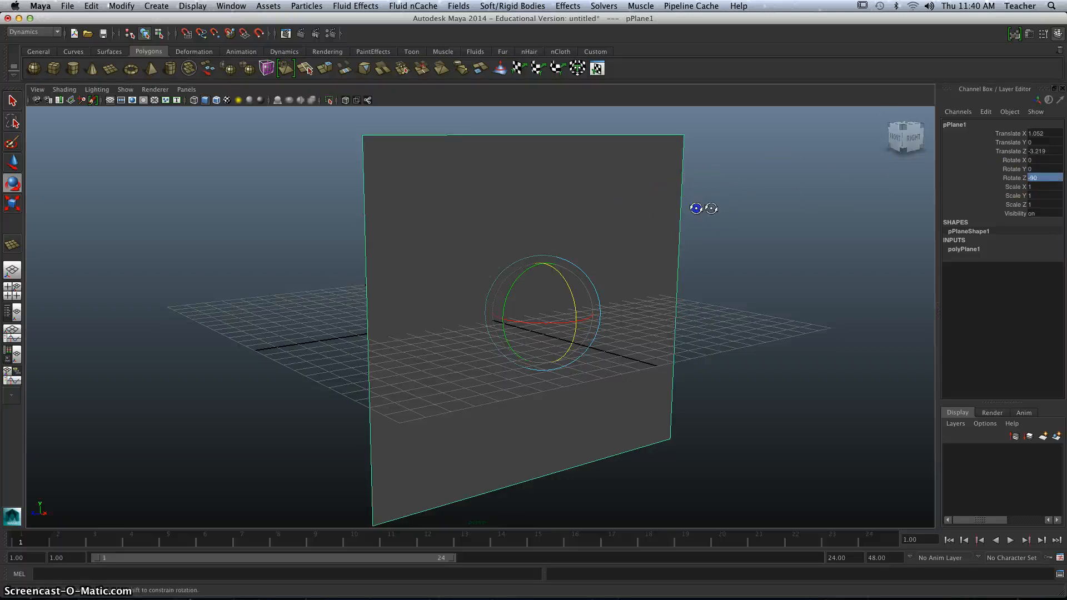
alt+drag(703, 210, 778, 167)
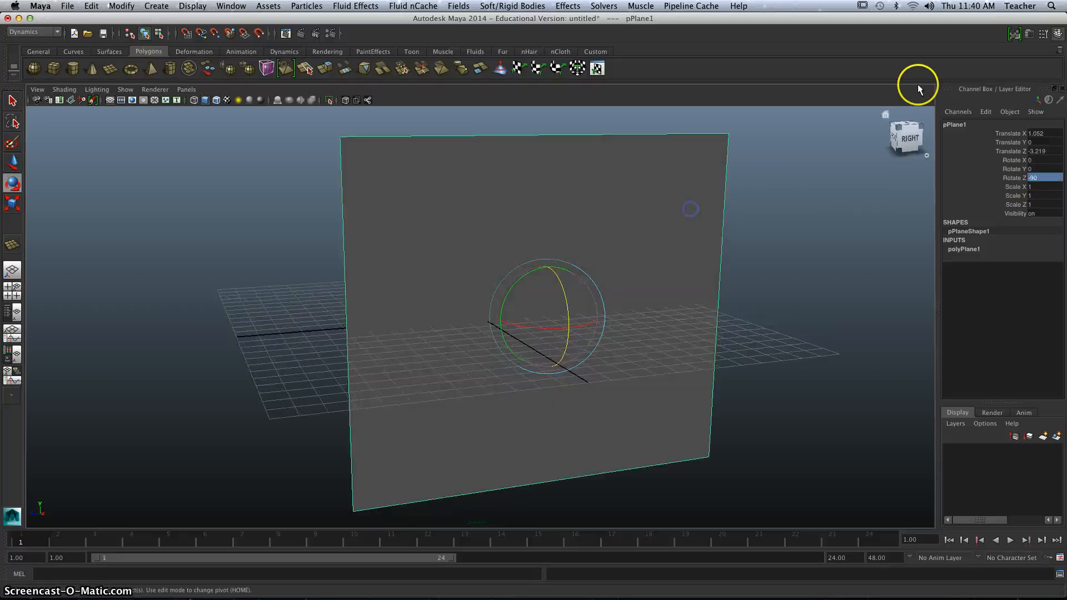
click(1030, 35)
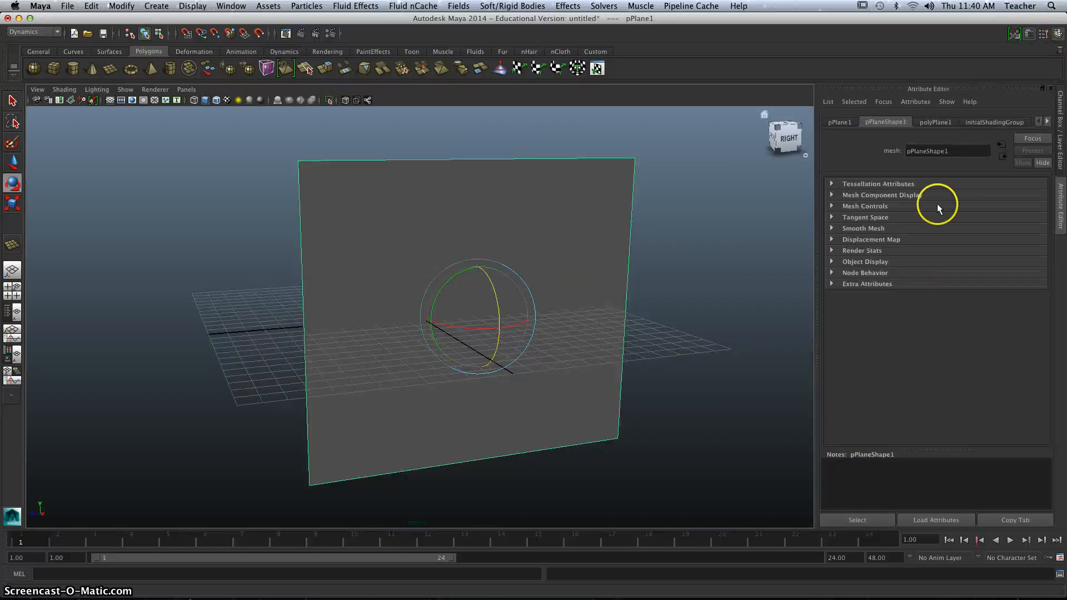
Step: Scale the upright plane horizontally into a wider landscape rectangle
alt+drag(662, 255, 607, 279)
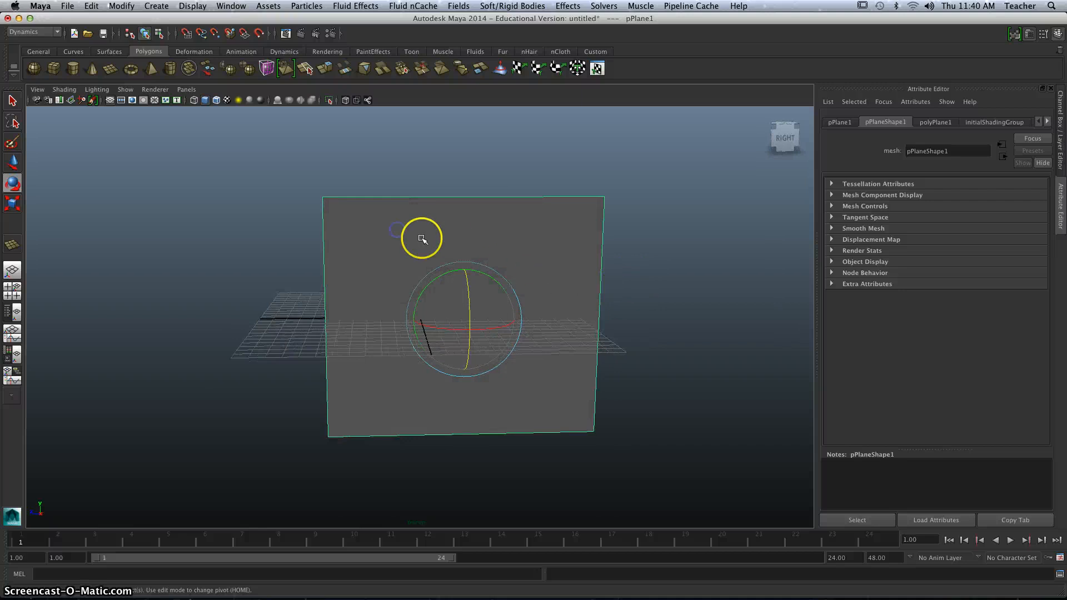
alt+drag(422, 239, 428, 232)
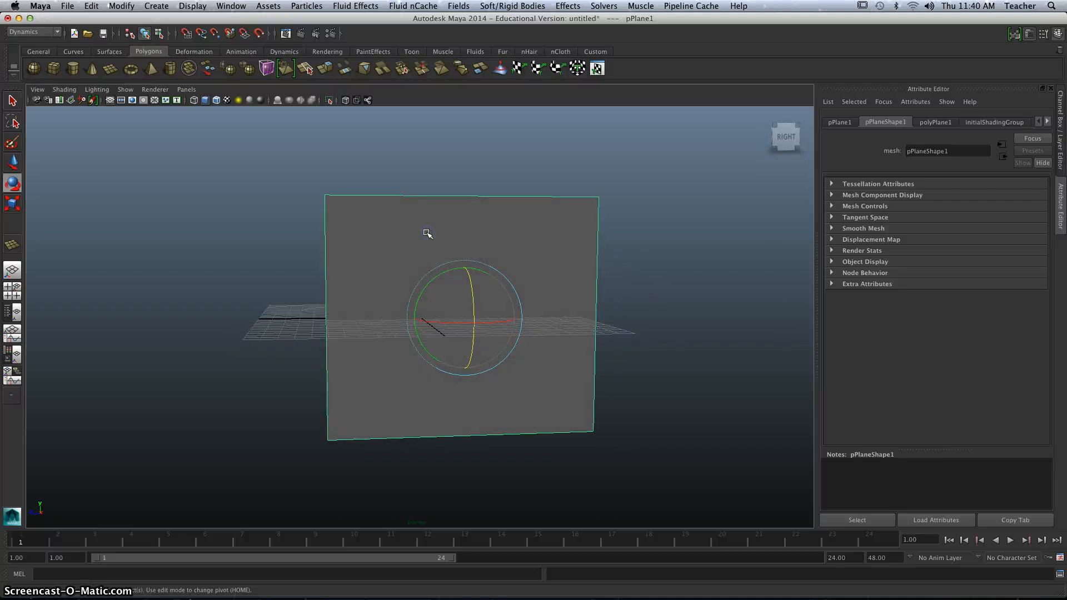
click(12, 204)
alt+drag(405, 326, 162, 200)
Step: Raise the plane until its lower edge rests on the grid and centre it along the Z axis
click(12, 162)
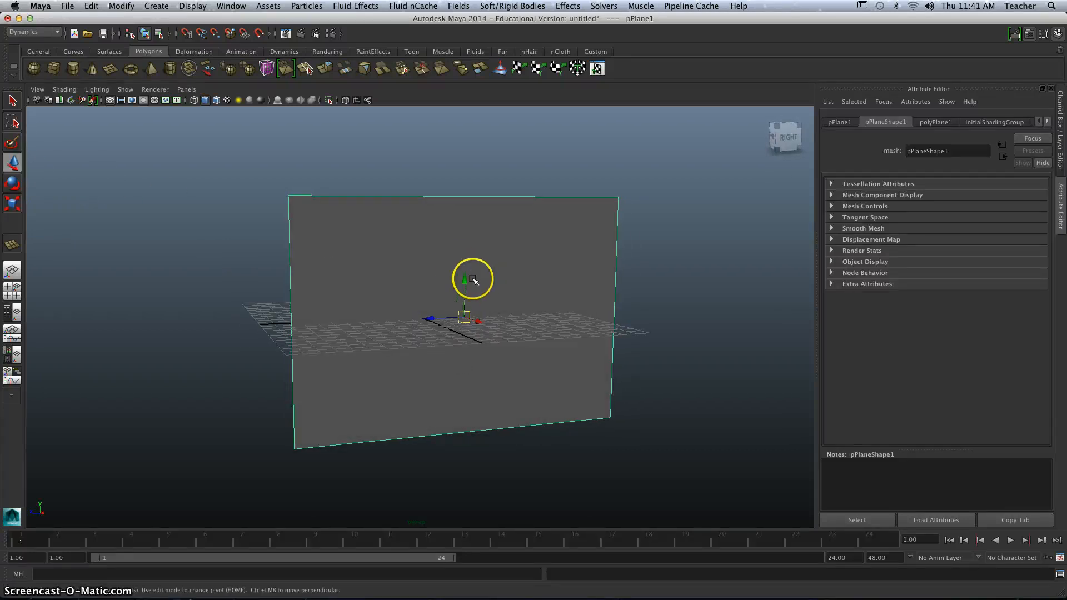
drag(472, 278, 467, 158)
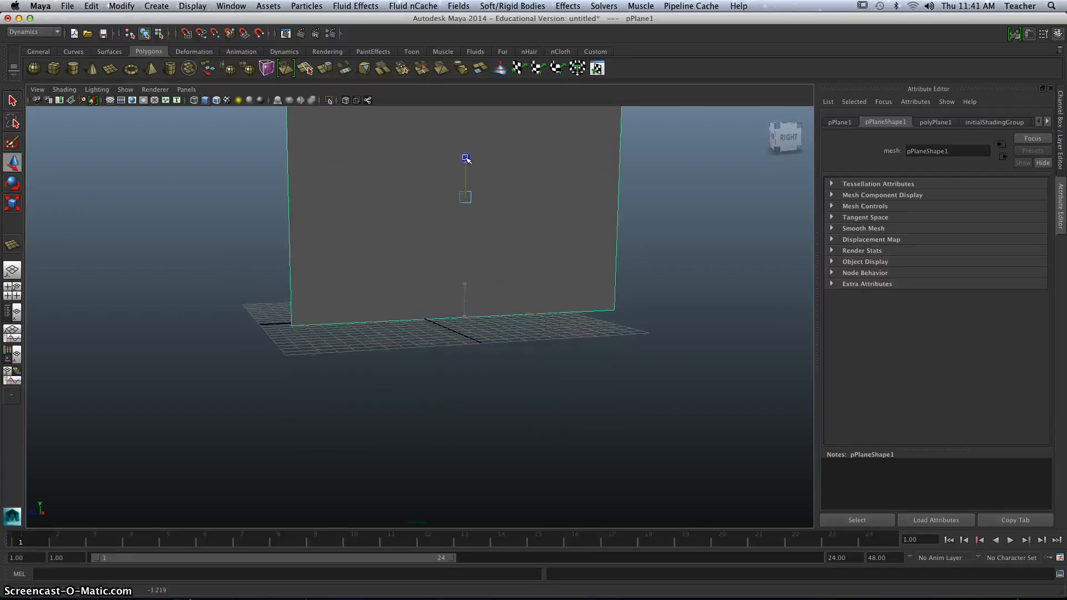
alt+drag(526, 222, 513, 324)
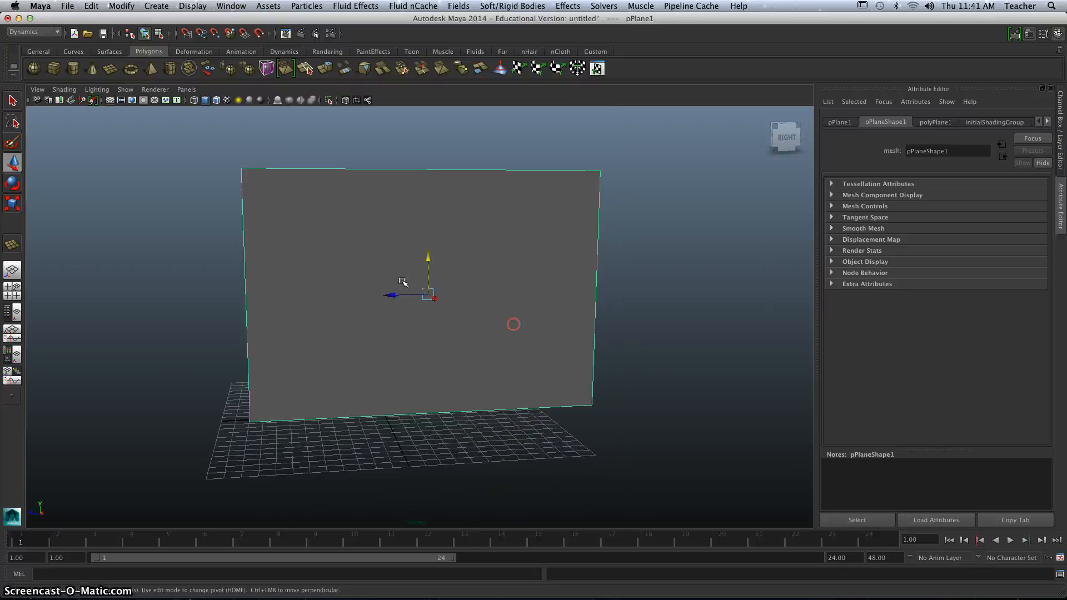
alt+drag(403, 282, 508, 272)
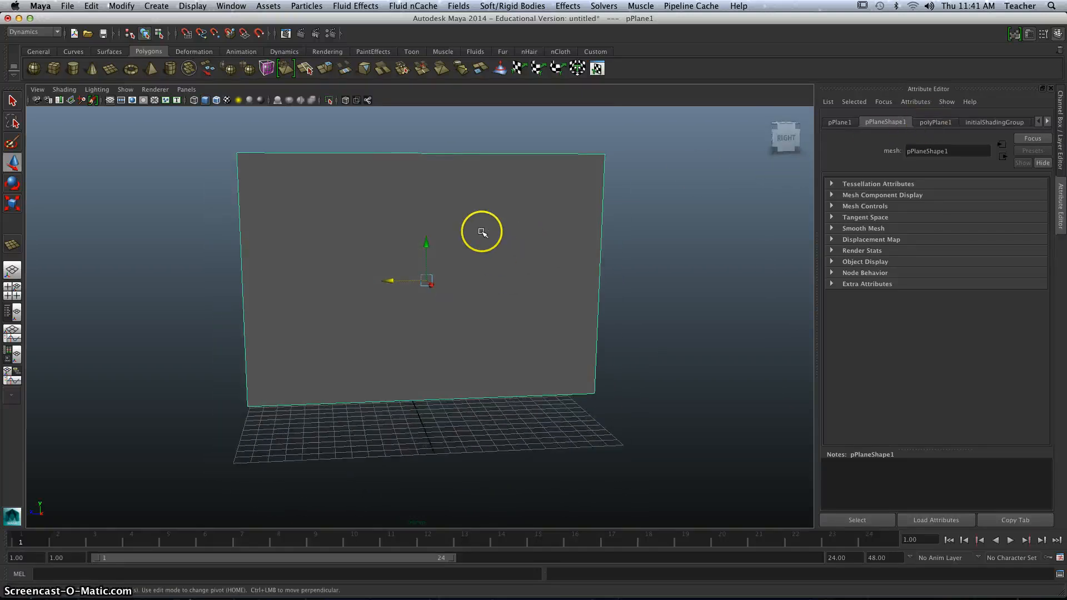
alt+drag(482, 232, 484, 326)
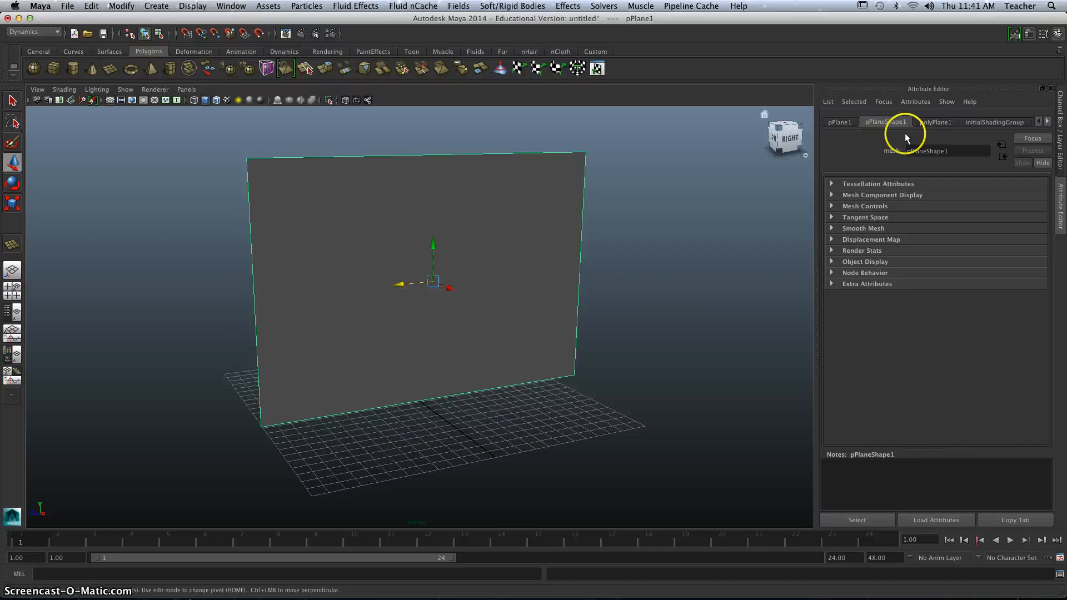
Step: Set the plane's Subdivisions Width and Subdivisions Height to 10 each
alt+drag(491, 187, 495, 216)
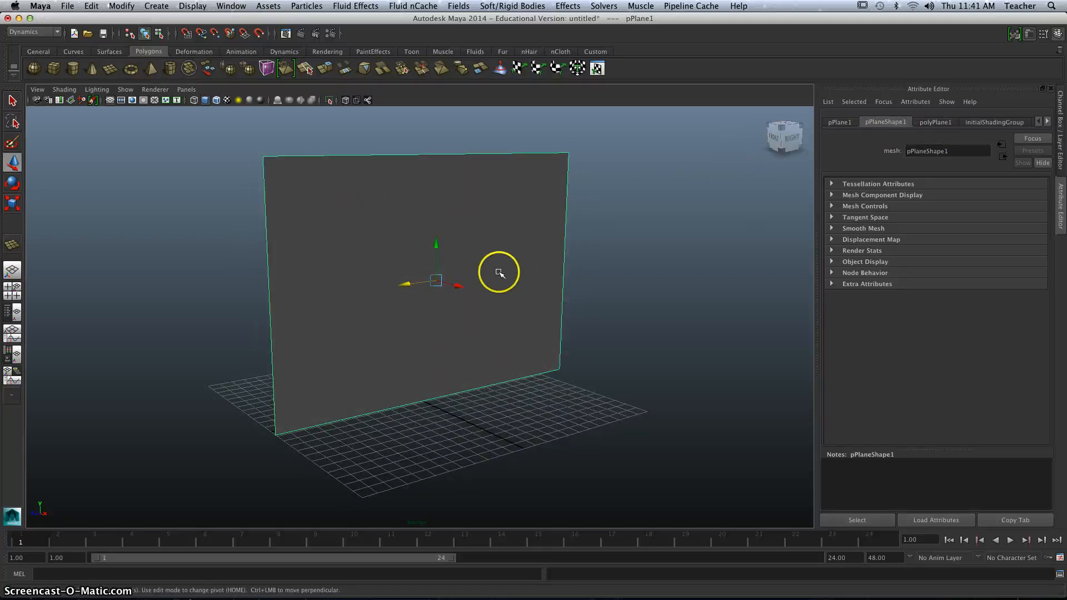
click(935, 123)
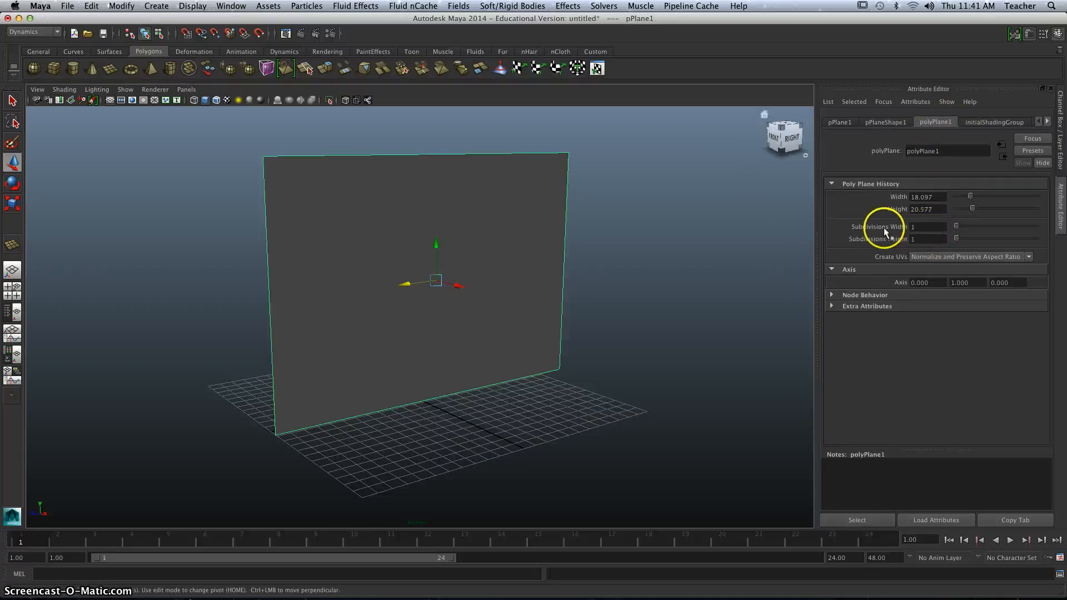
drag(957, 227, 970, 237)
click(711, 253)
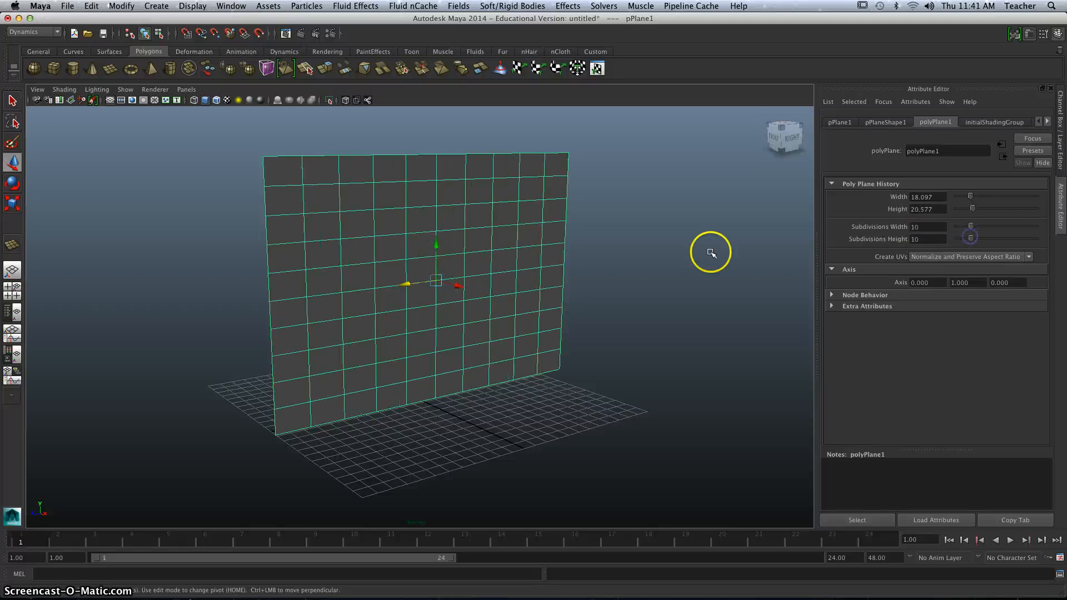
Step: Assign a new Lambert material to the upright plane
alt+drag(712, 252, 548, 255)
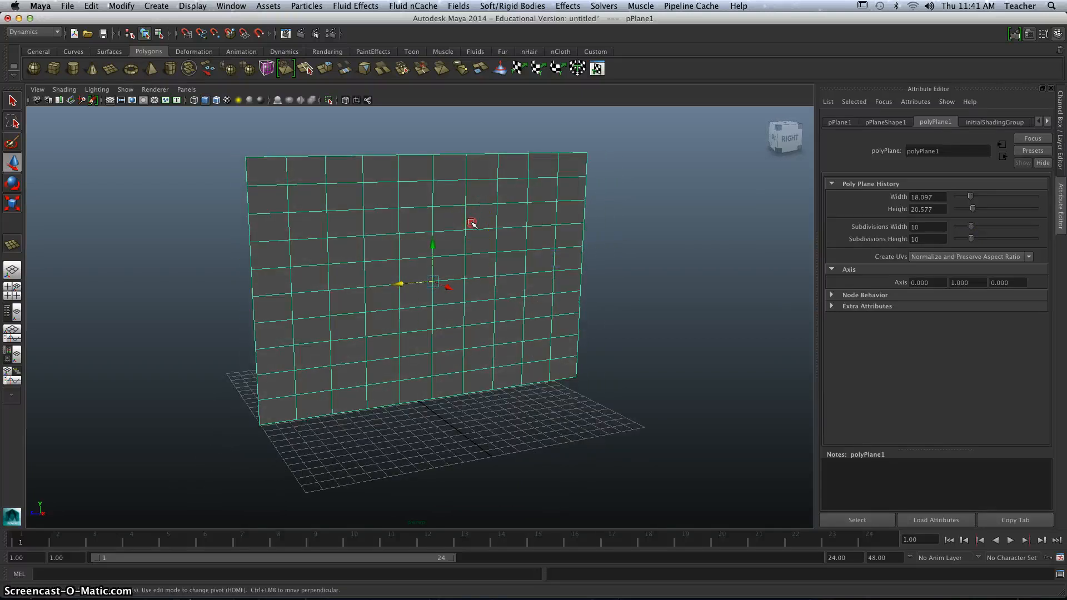
right_drag(472, 223, 485, 440)
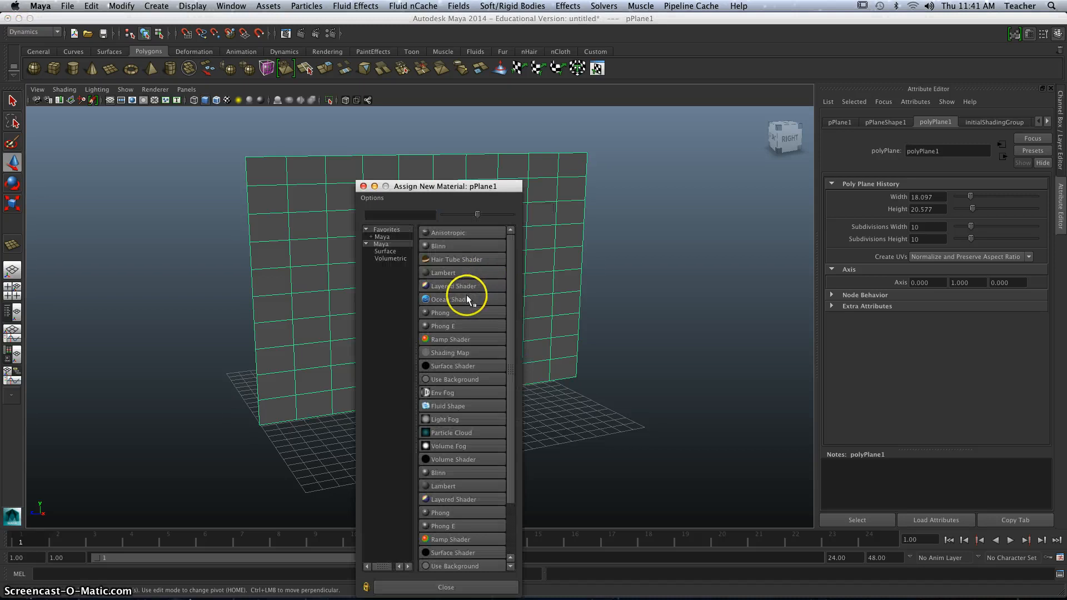
click(445, 273)
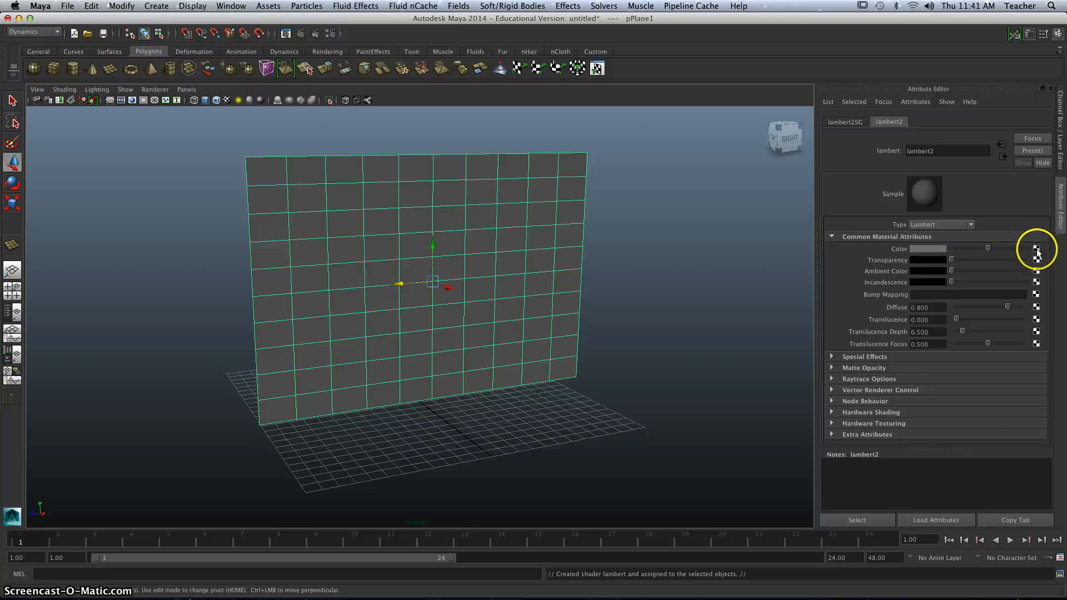
Step: Map the Lambert's Color to a File texture using my_face_fuzzy.jpg from the Desktop, and show textures in the viewport
click(1037, 250)
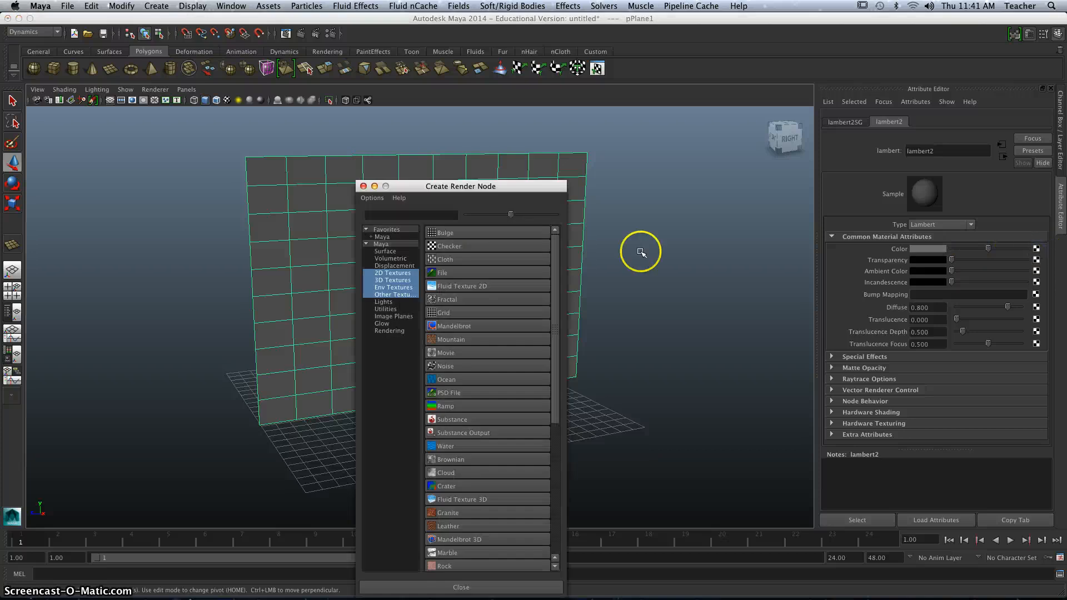
click(468, 272)
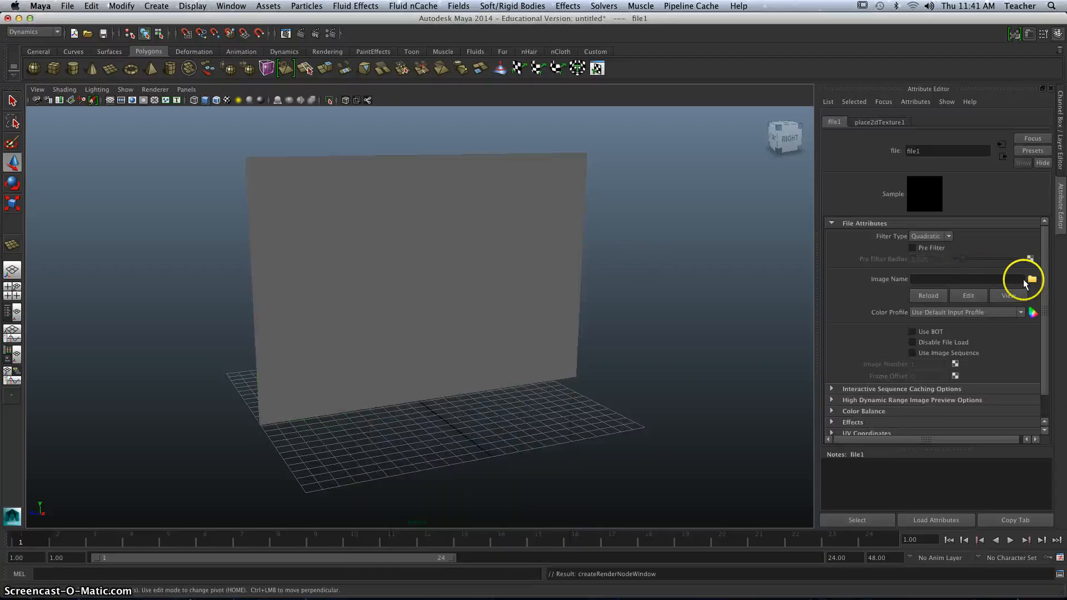
click(1032, 280)
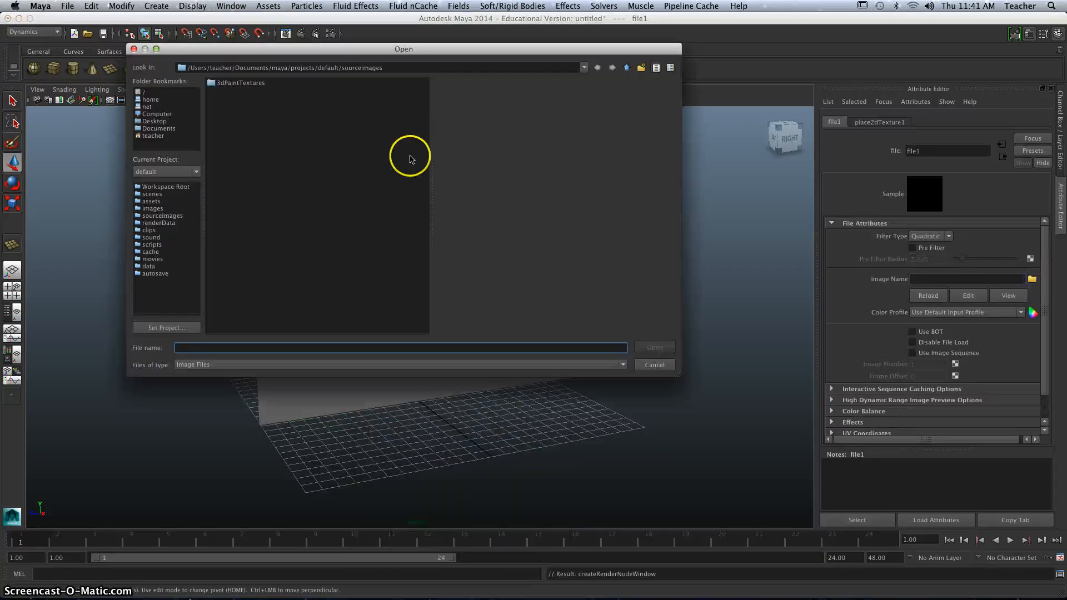
click(158, 120)
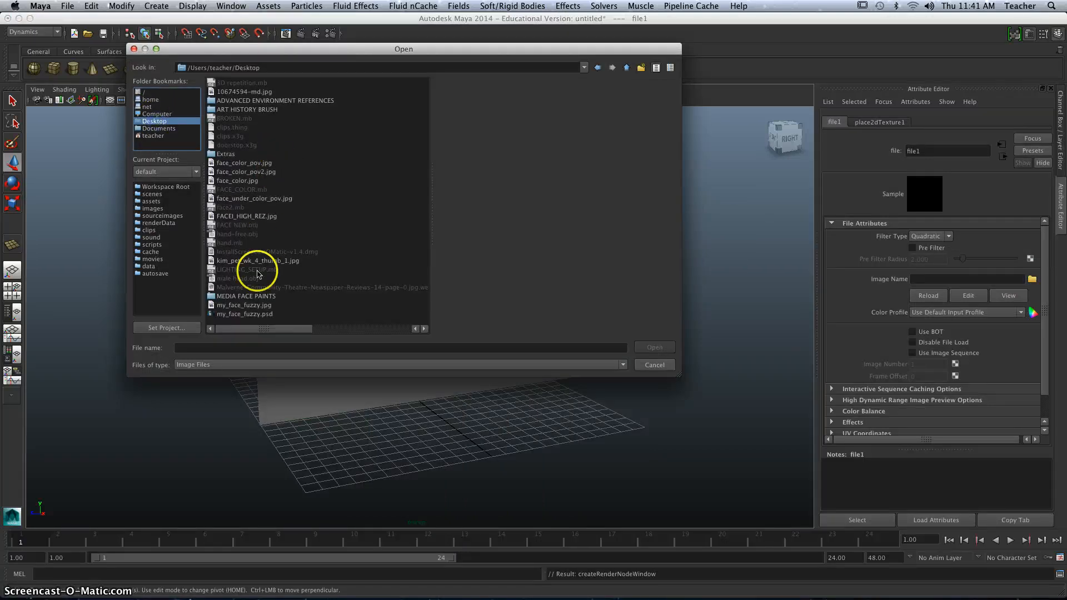
click(248, 306)
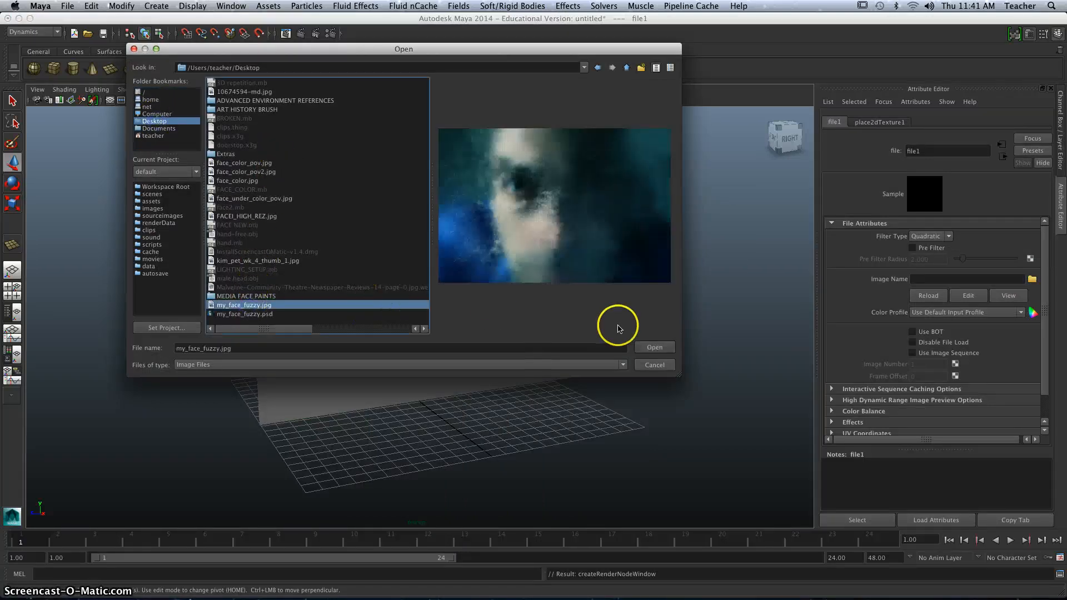
click(656, 348)
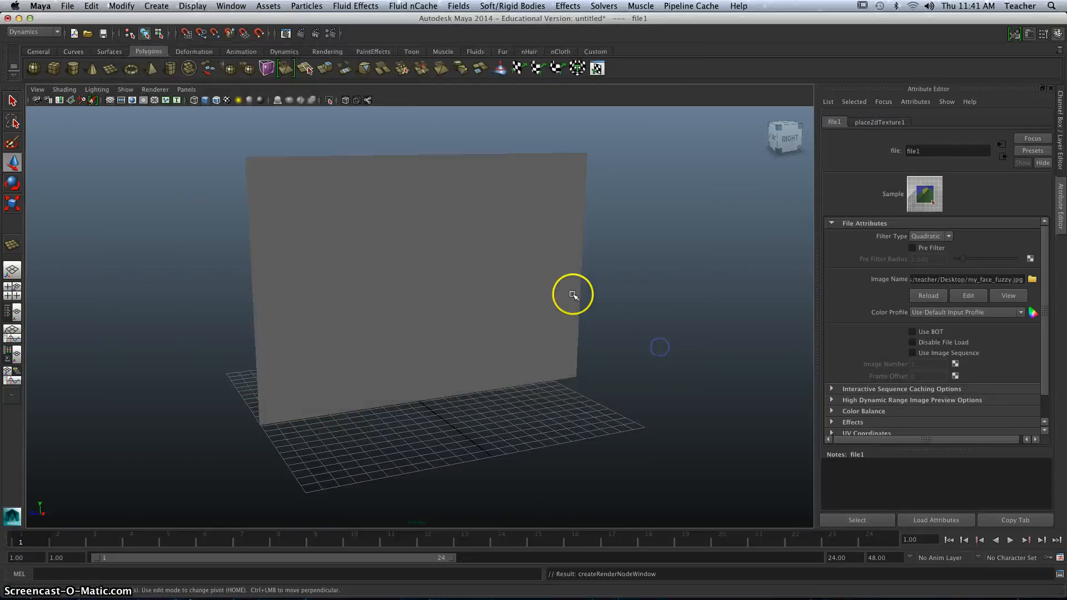
alt+drag(520, 295, 440, 290)
key(6)
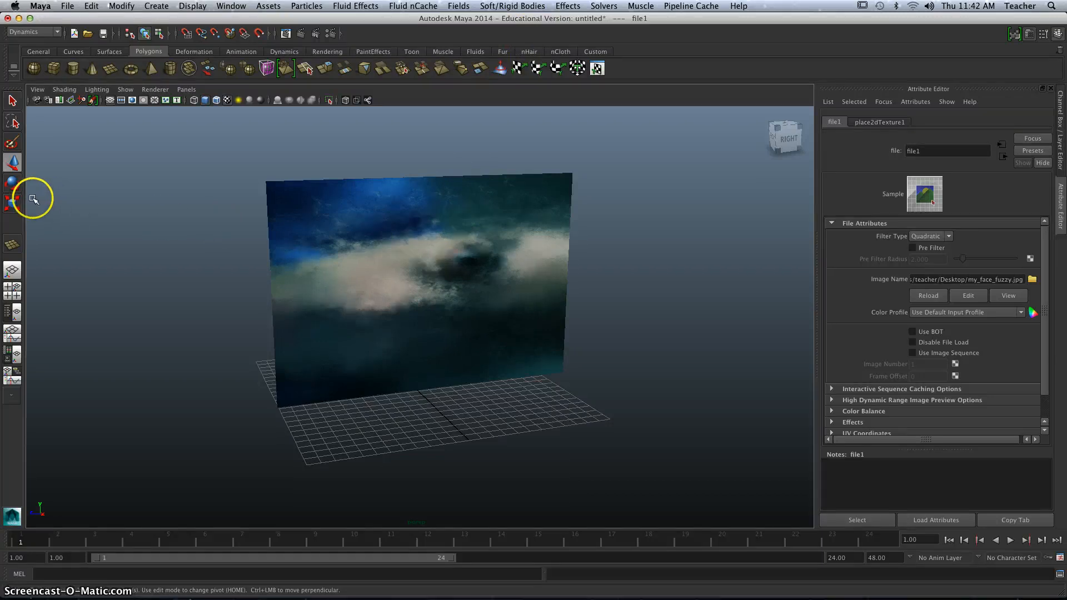
Step: Scale the textured plane narrower in width and slightly taller, giving it portrait proportions
click(13, 204)
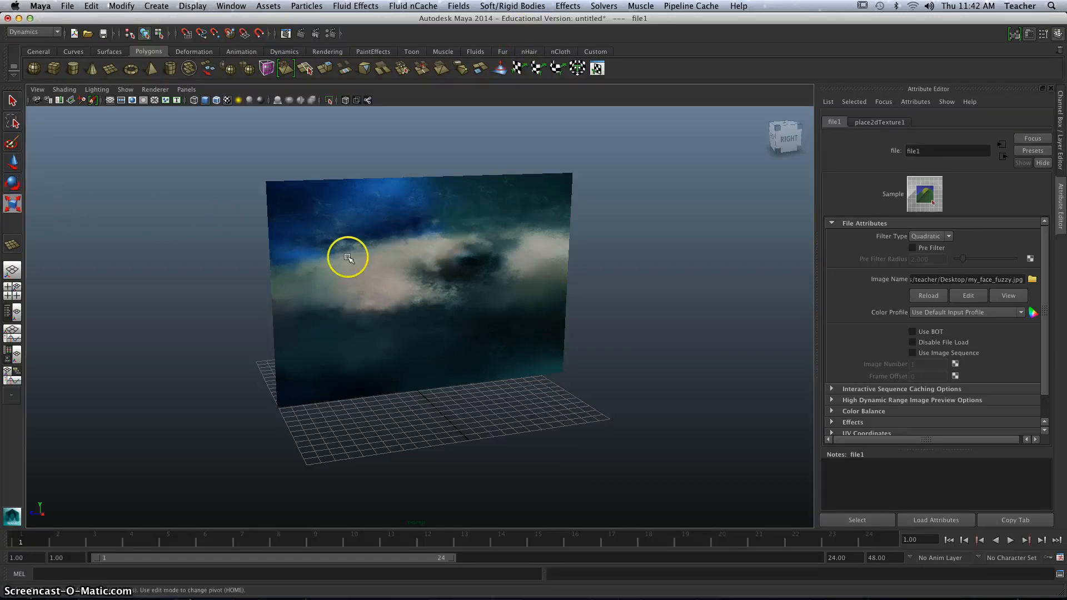
click(328, 269)
mouse_move(381, 290)
mouse_down()
mouse_move(362, 292)
mouse_move(402, 291)
mouse_up()
mouse_move(429, 336)
mouse_down()
mouse_move(431, 349)
mouse_move(429, 333)
mouse_up()
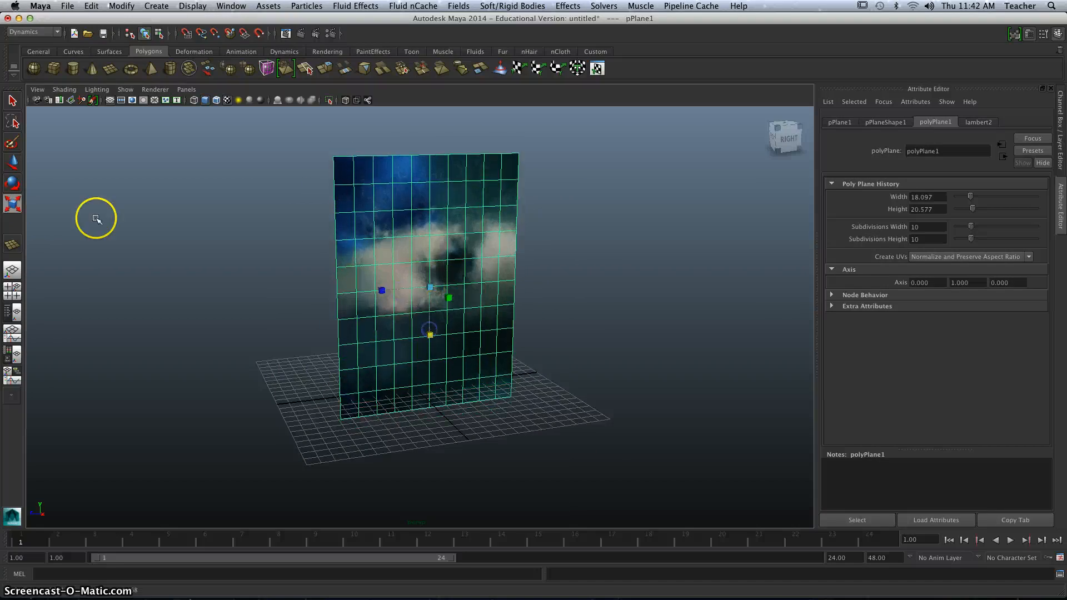
Step: Rotate the textured plane a quarter turn so the face picture stands upright, and set its Rotate Y to 90
click(12, 183)
drag(416, 232, 360, 322)
alt+drag(457, 308, 436, 296)
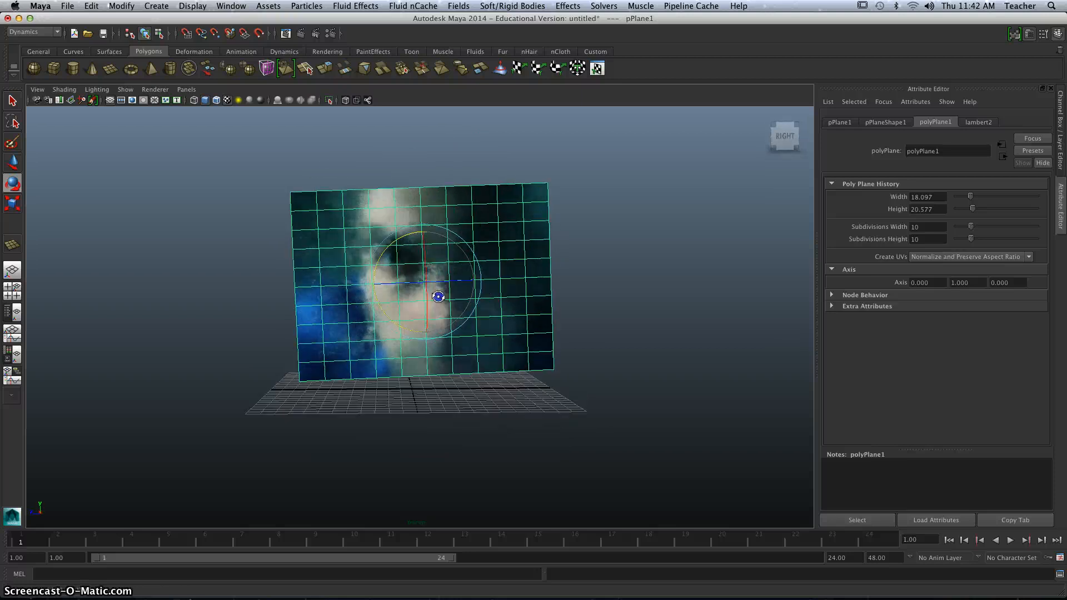
click(1028, 34)
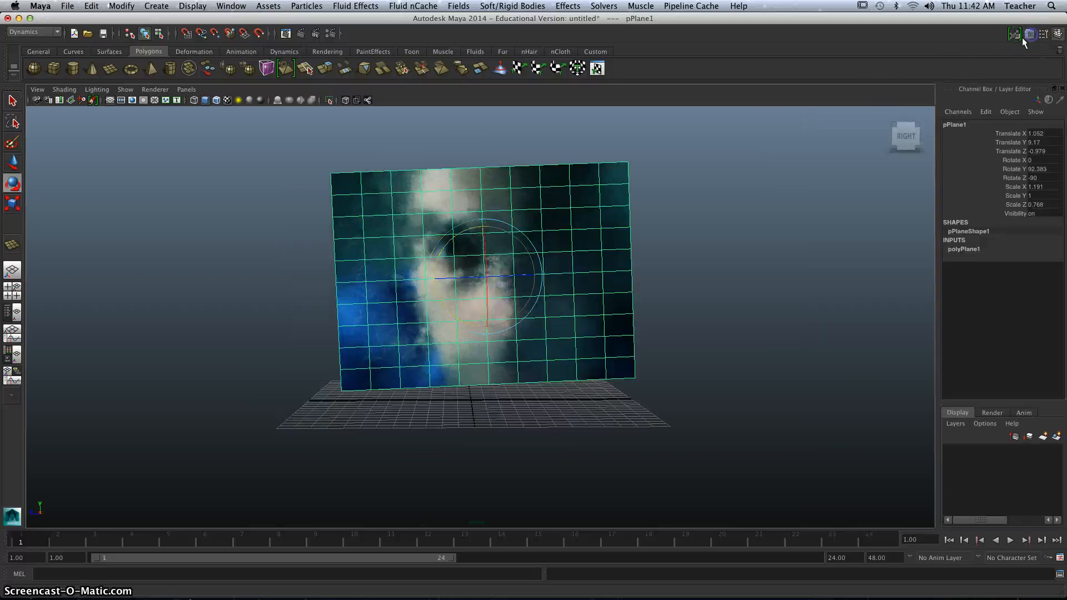
double_click(1039, 168)
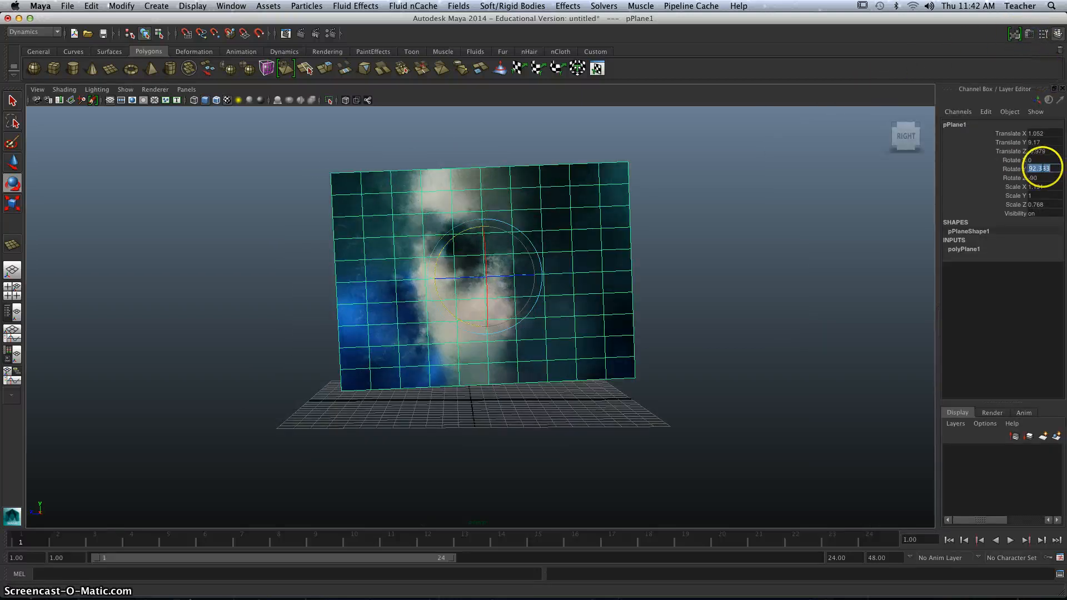
text(90)
key(Return)
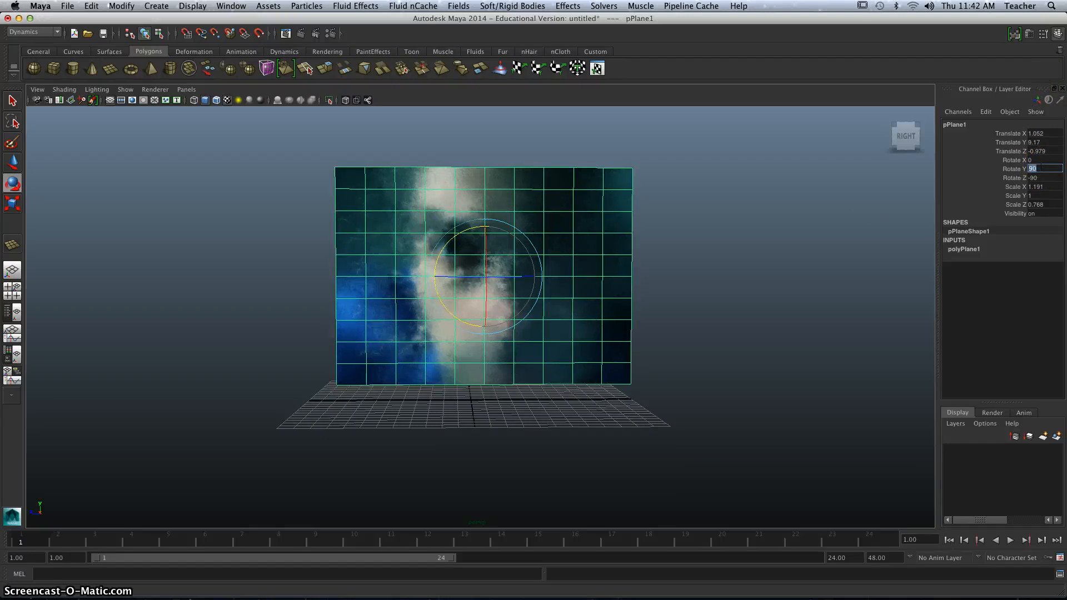
alt+drag(588, 245, 631, 273)
click(632, 272)
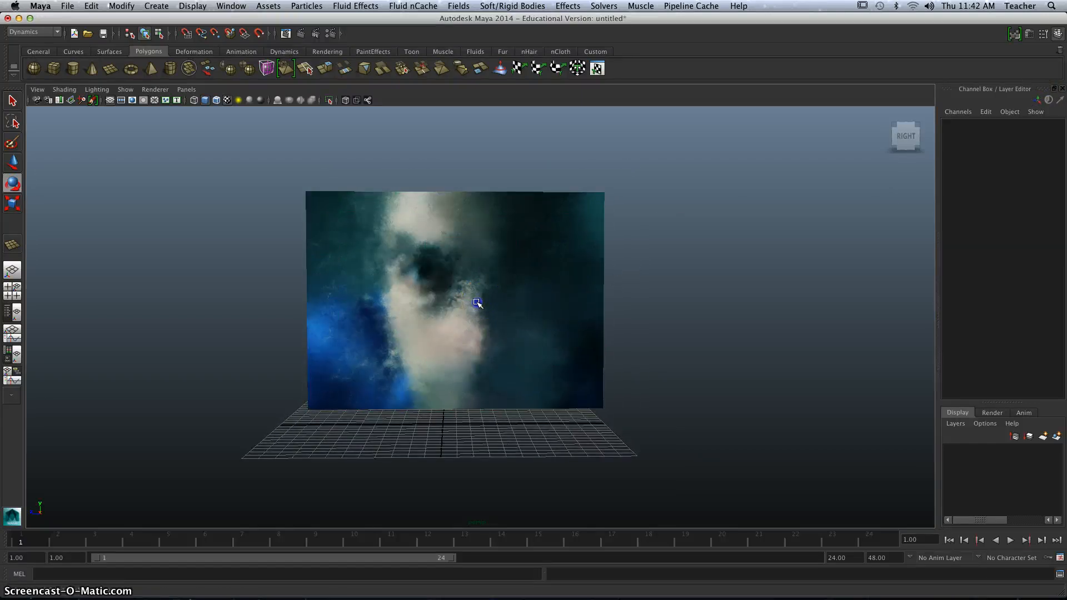
Step: Adjust the textured plane's width by scaling it along its horizontal axis
scroll(478, 305, up, 5)
alt+drag(502, 292, 508, 302)
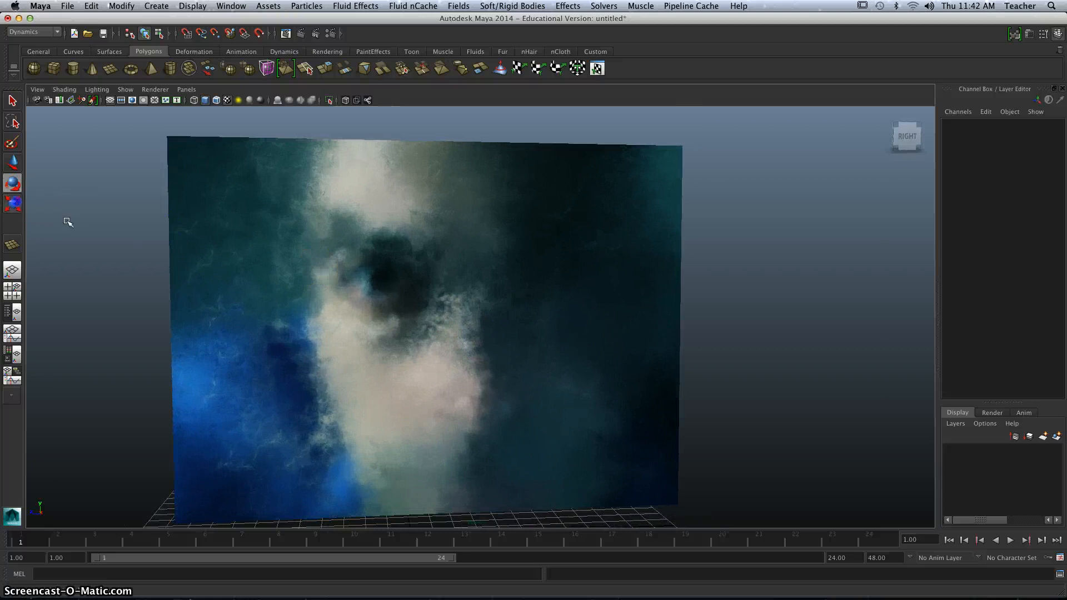
click(380, 349)
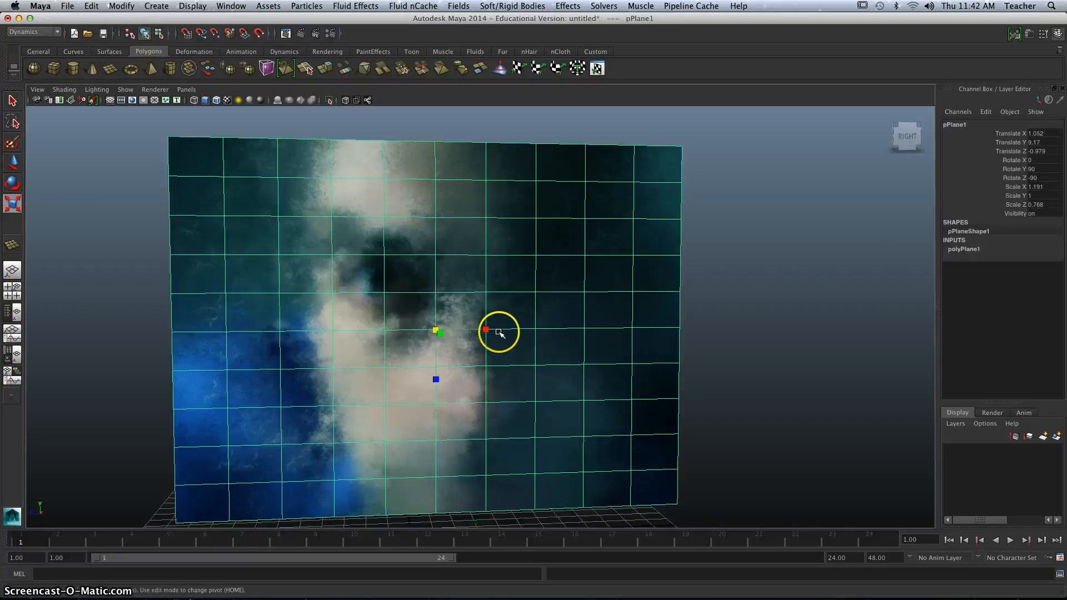
drag(486, 329, 567, 343)
scroll(523, 336, down, 4)
click(618, 337)
Step: Switch the textured plane to face component mode, with its grid of faces shown large enough for picking
alt+middle_drag(438, 317, 419, 298)
alt+drag(419, 299, 455, 268)
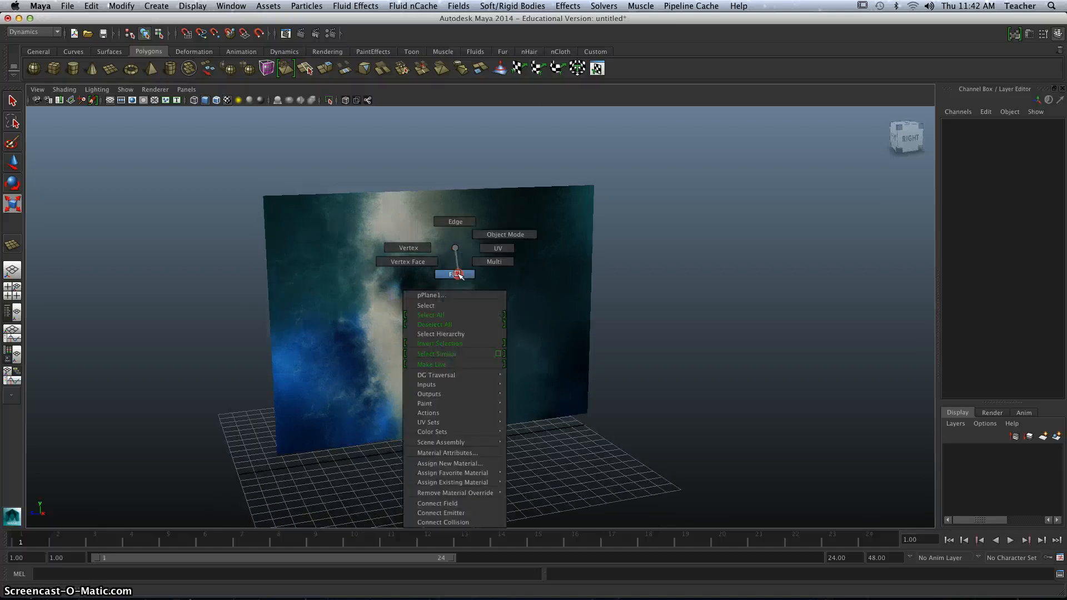
right_drag(458, 274, 453, 274)
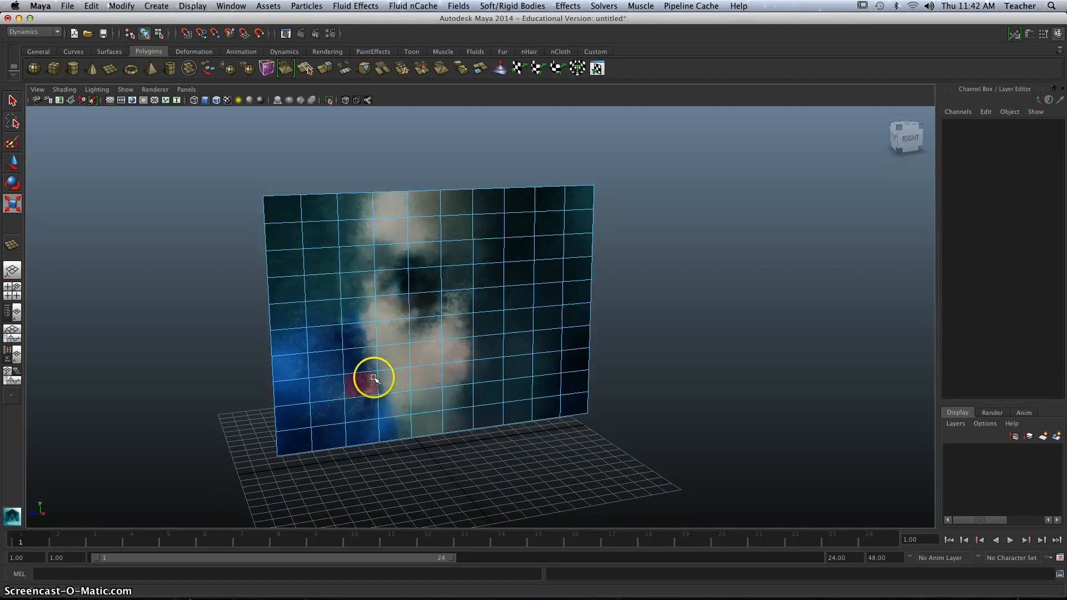
alt+drag(374, 374, 397, 367)
click(401, 309)
scroll(395, 306, up, 3)
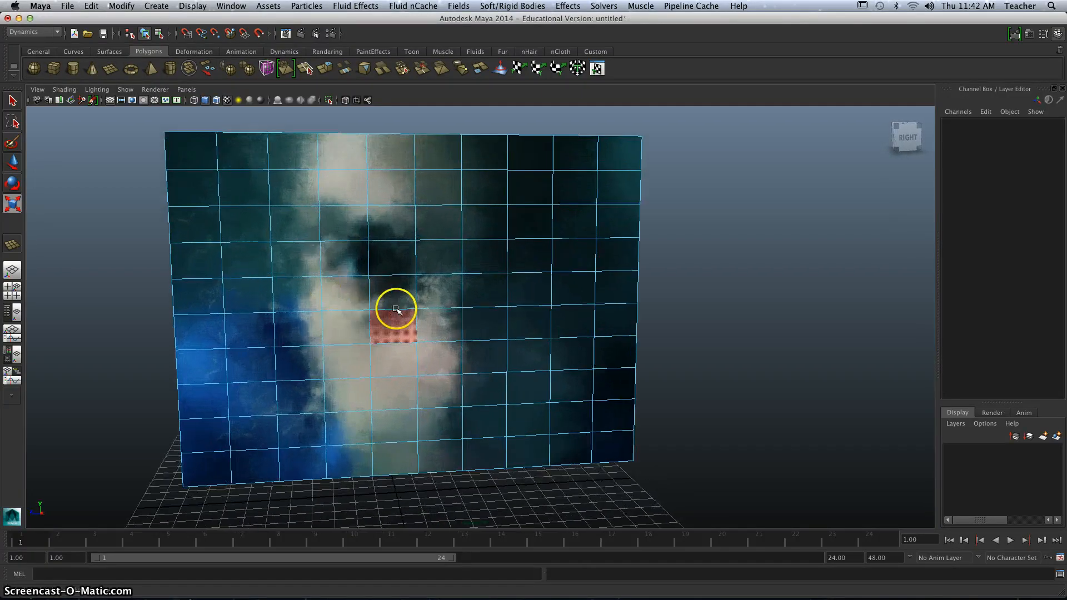
Step: Select the four faces around the eye plus scattered single faces and small clusters across the plane, and extrude them outward into deep blocks
click(342, 253)
shift+click(396, 255)
key(w)
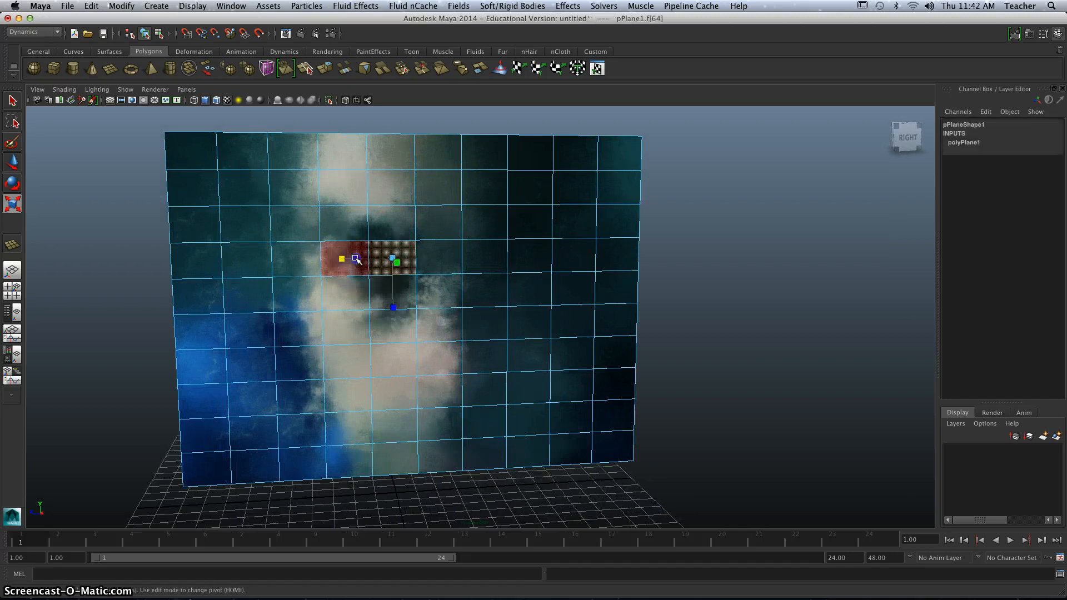
shift+click(399, 291)
shift+click(485, 332)
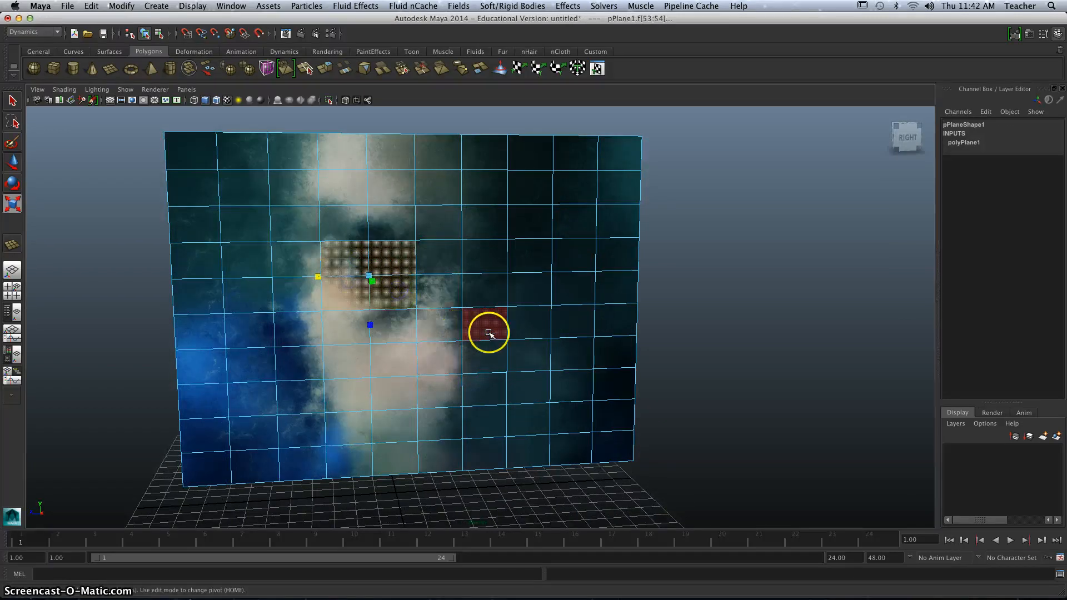
shift+click(485, 357)
shift+click(543, 398)
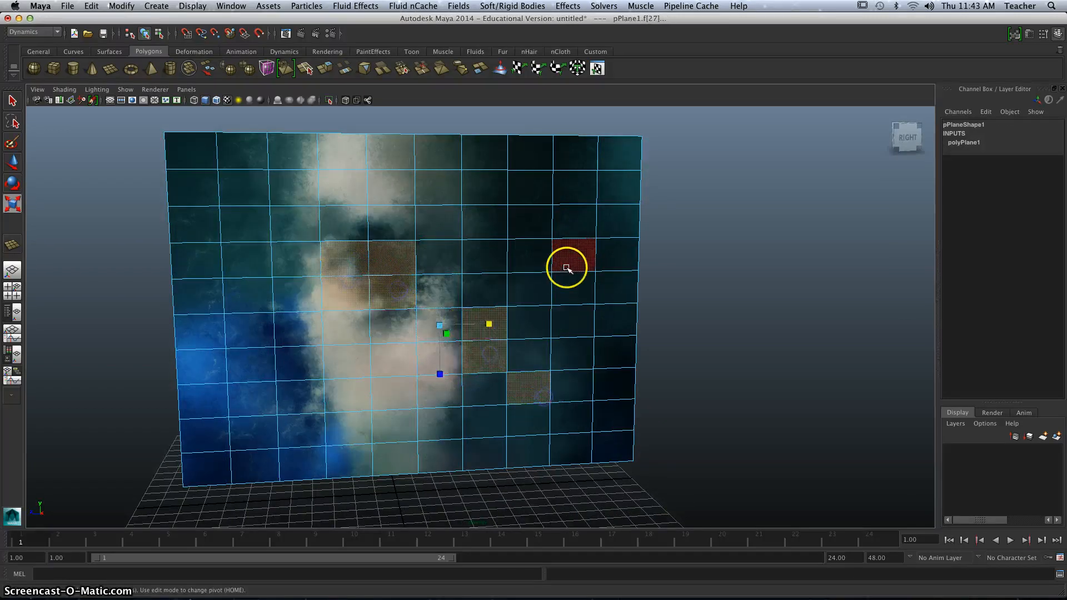
shift+click(572, 227)
shift+click(492, 167)
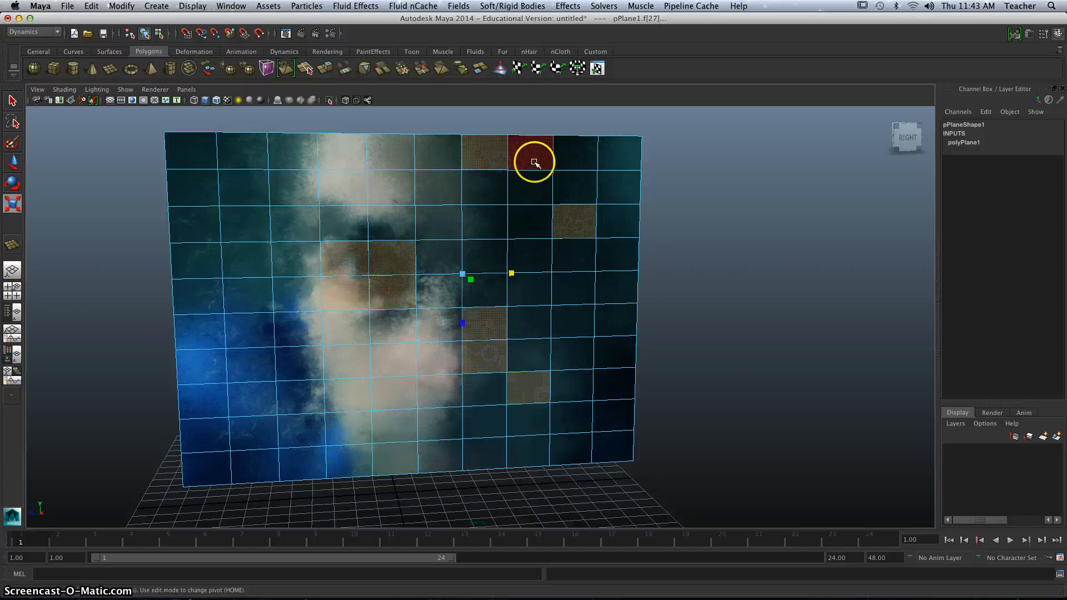
shift+click(567, 161)
shift+click(614, 186)
shift+click(268, 368)
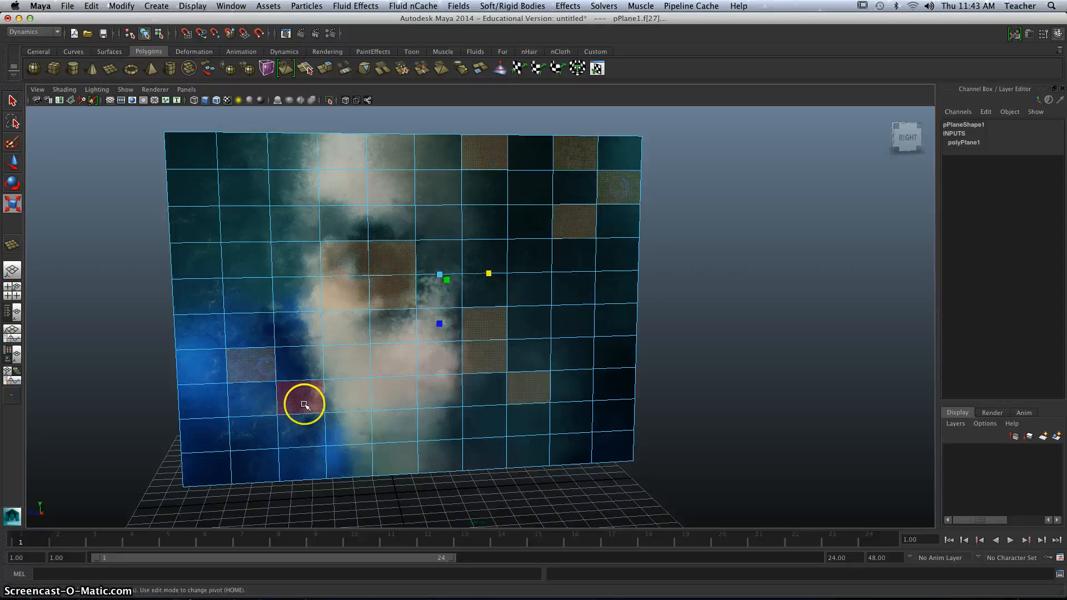
shift+click(306, 426)
shift+click(247, 223)
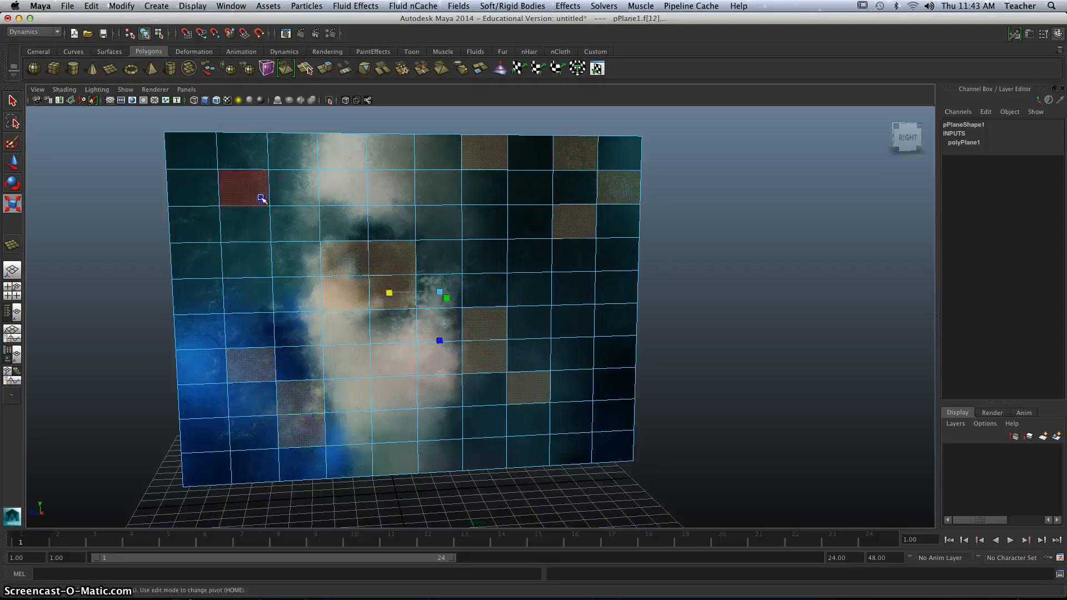
shift+click(252, 192)
shift+click(204, 227)
alt+drag(318, 262, 571, 274)
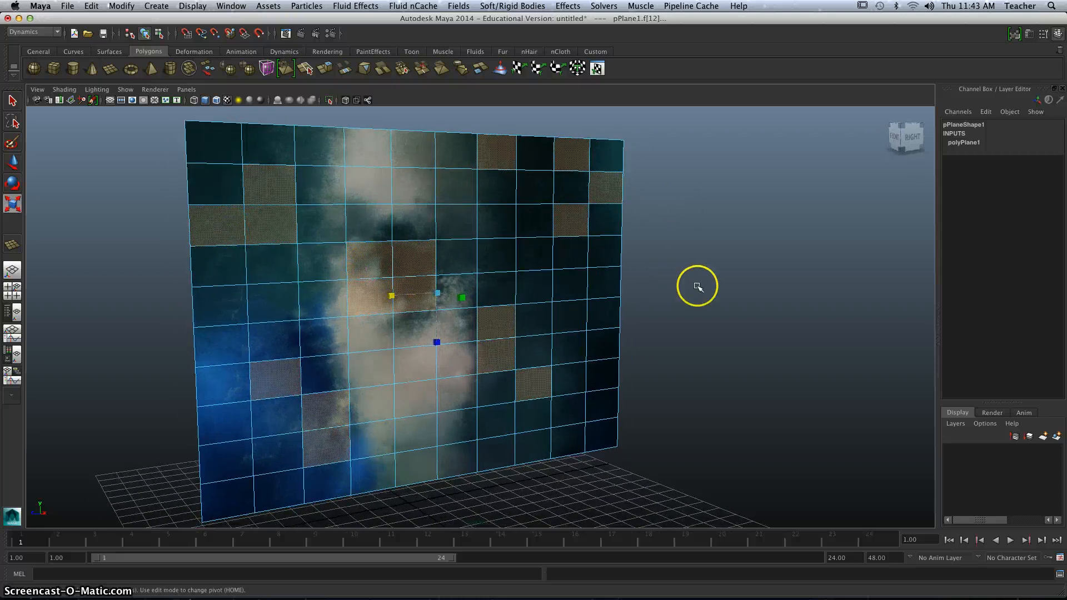
alt+drag(697, 287, 694, 260)
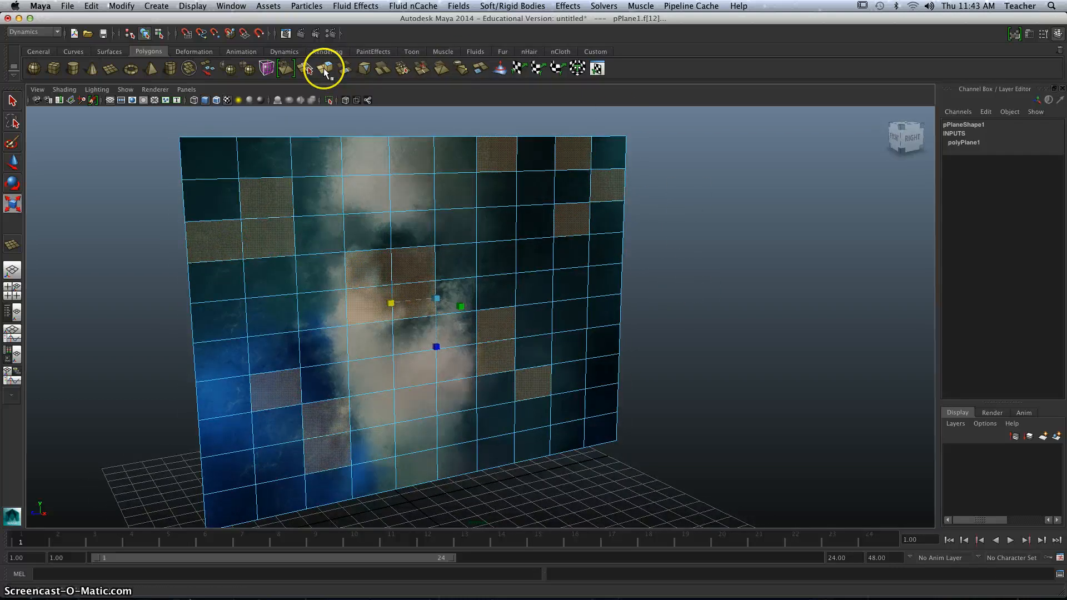
click(323, 67)
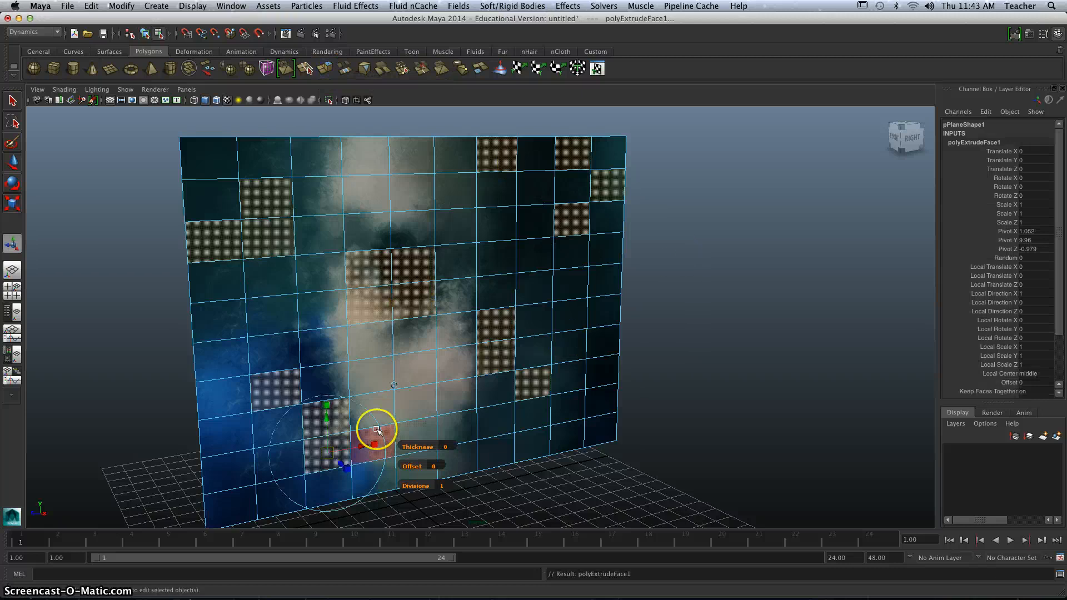
drag(341, 462, 353, 468)
mouse_move(427, 418)
alt+mouse_down()
mouse_move(458, 422)
mouse_move(428, 416)
alt+mouse_up()
click(348, 464)
mouse_move(348, 465)
mouse_down()
mouse_move(456, 514)
mouse_move(347, 476)
mouse_up()
alt+drag(462, 418, 445, 423)
Step: Select a second scattered set of flat faces between the raised blocks and extrude them outward to a Local Translate Z of about 0.77
click(364, 196)
shift+click(401, 230)
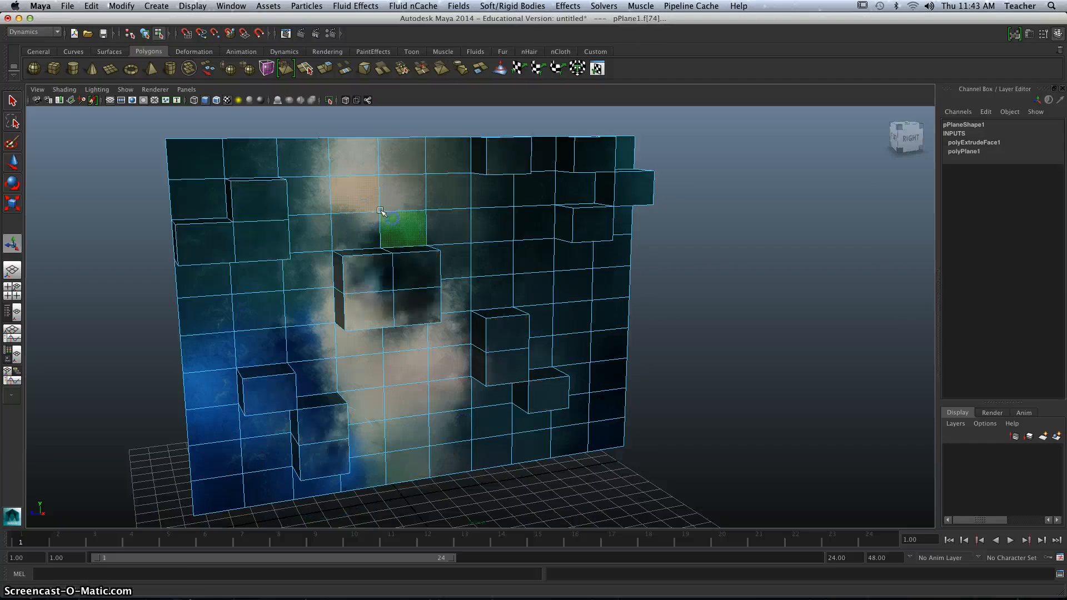
shift+click(298, 163)
shift+click(313, 196)
shift+click(538, 230)
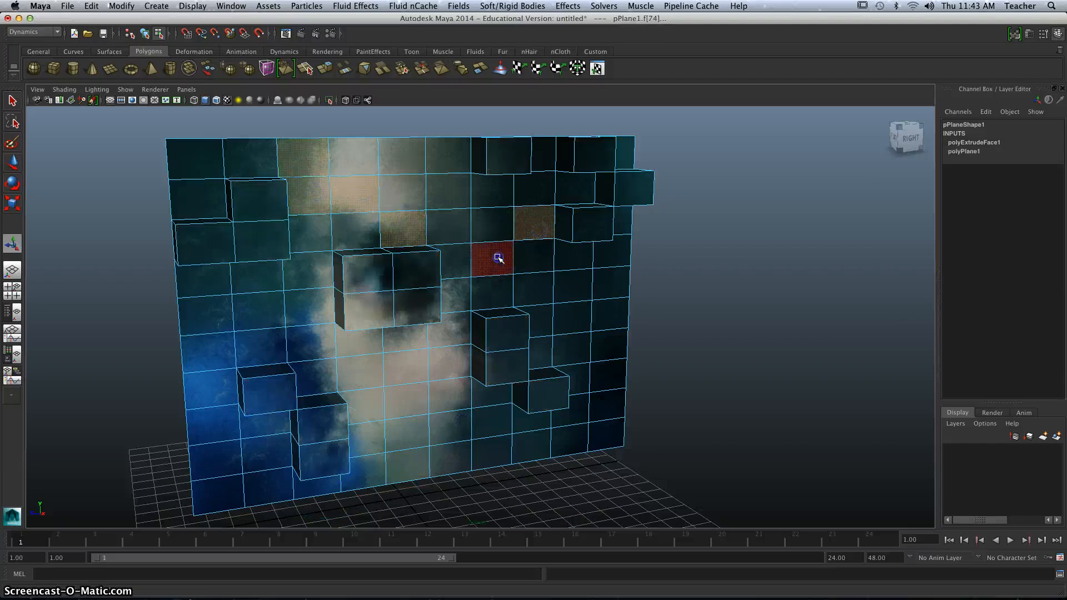
shift+click(492, 257)
shift+click(533, 255)
shift+click(606, 313)
shift+click(580, 348)
shift+click(578, 326)
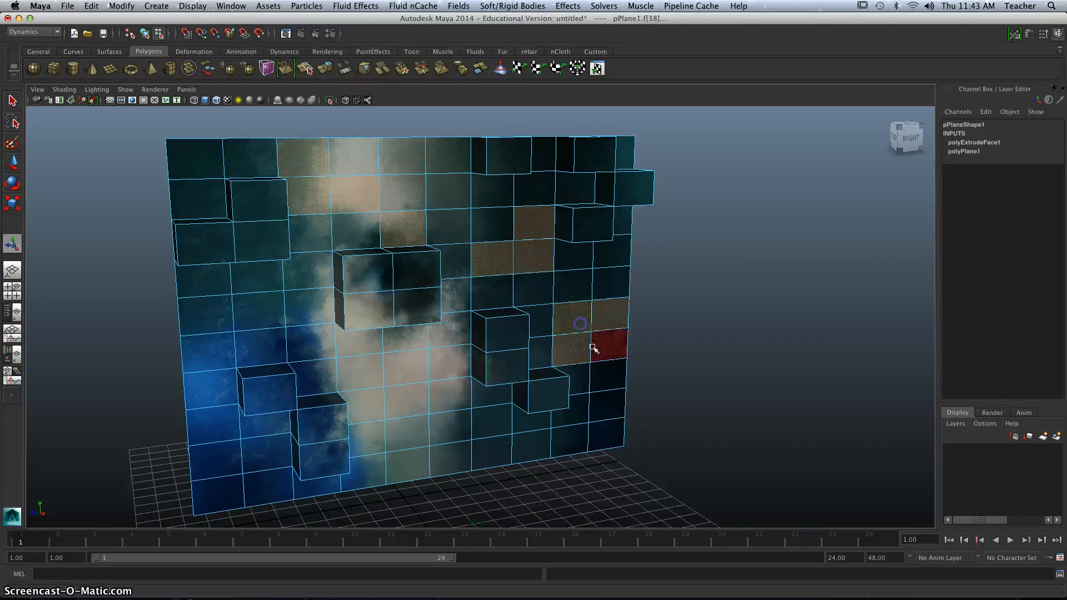
shift+click(601, 382)
shift+click(582, 409)
shift+click(496, 445)
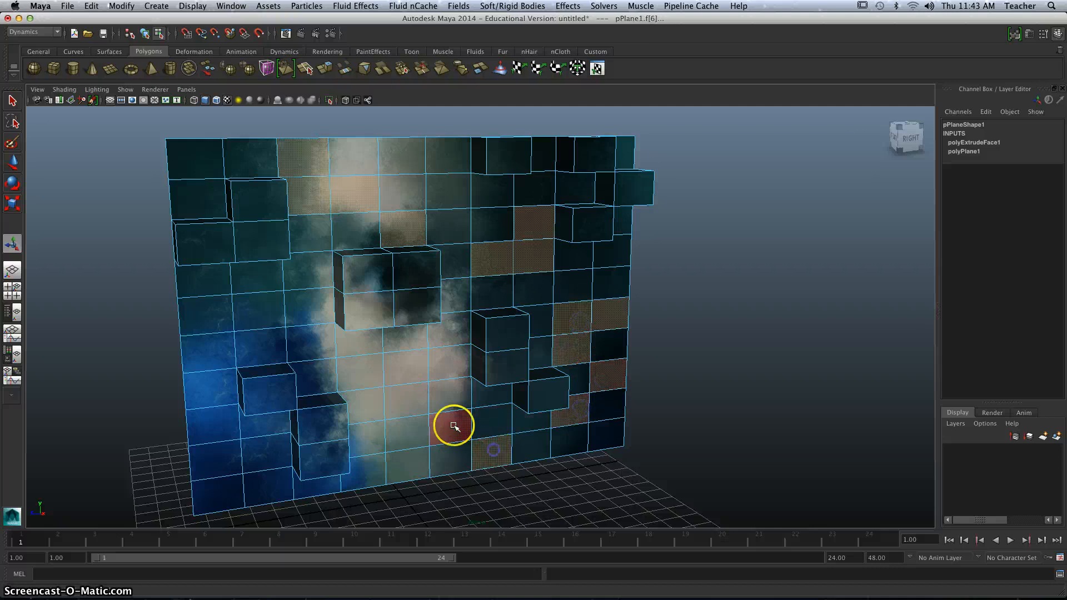
shift+click(452, 427)
shift+click(408, 398)
shift+click(448, 389)
shift+click(310, 356)
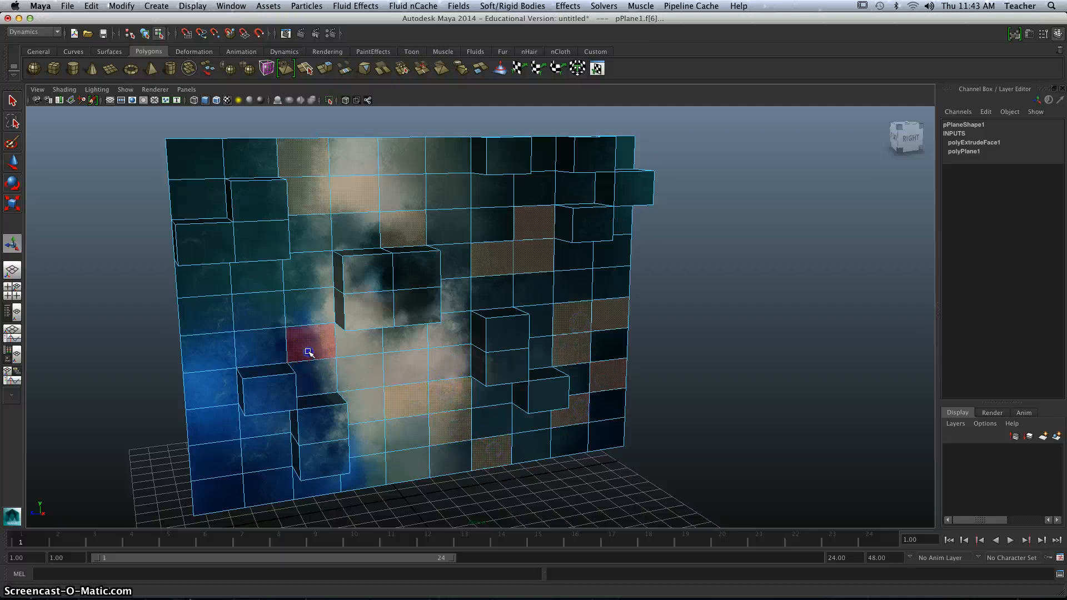
shift+click(352, 374)
alt+drag(461, 335, 463, 325)
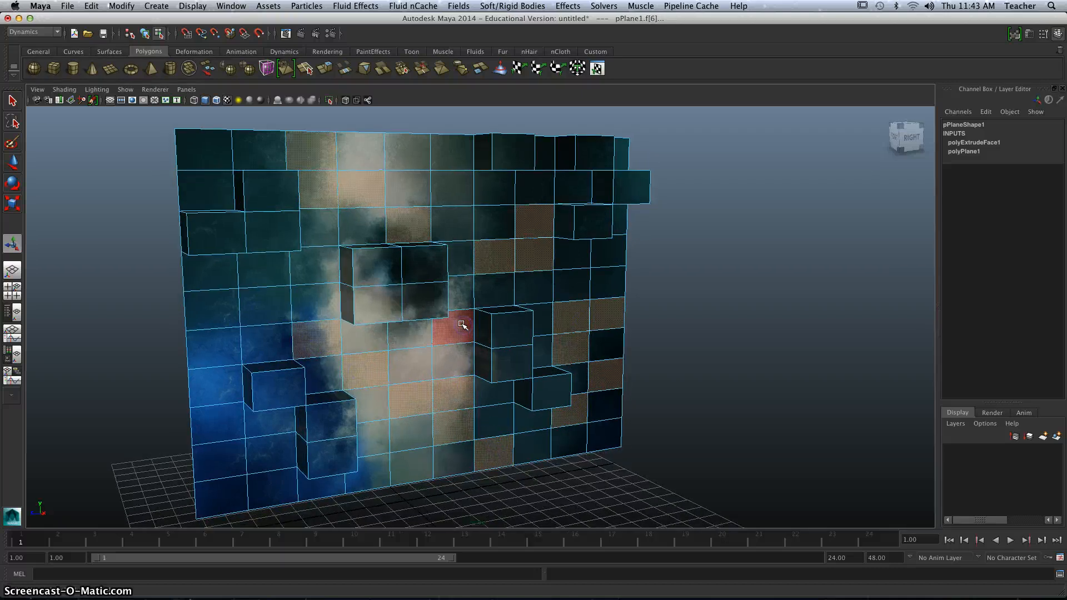
click(326, 68)
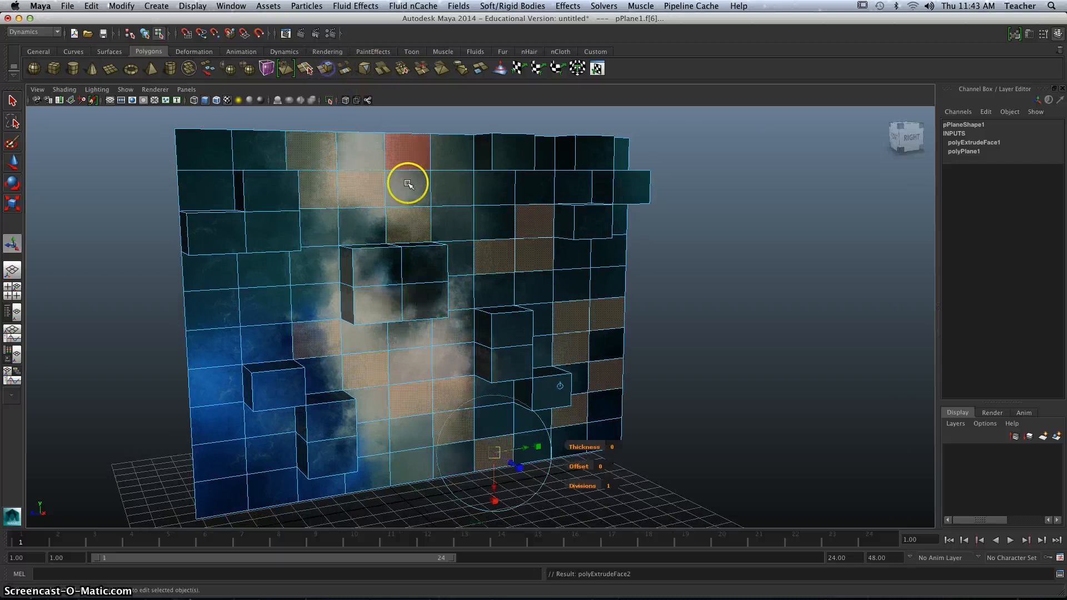
alt+drag(452, 209, 483, 221)
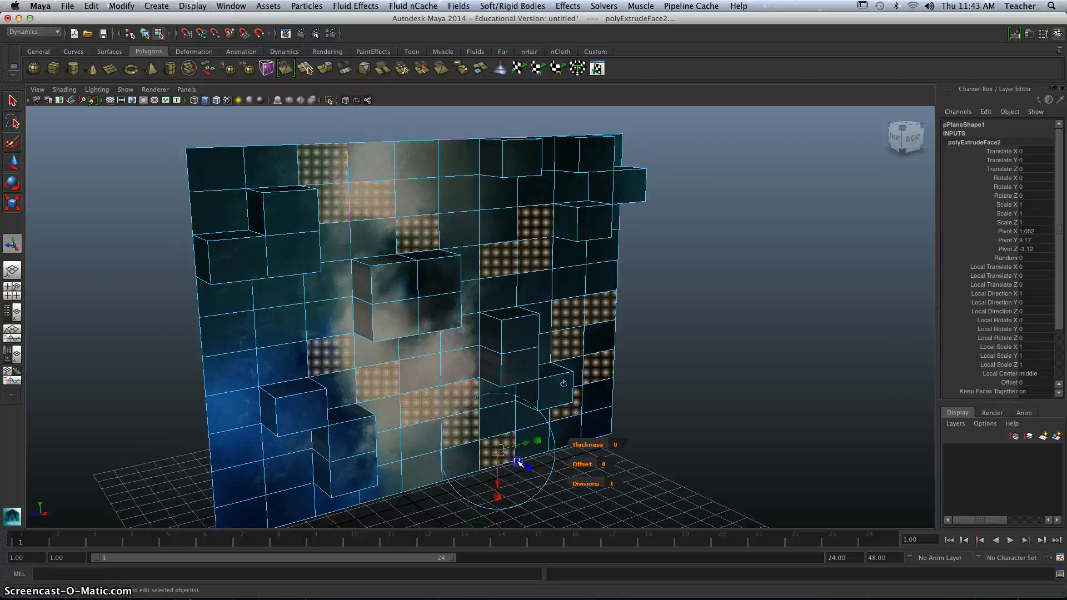
mouse_move(516, 462)
mouse_down()
mouse_move(538, 466)
mouse_move(526, 468)
mouse_up()
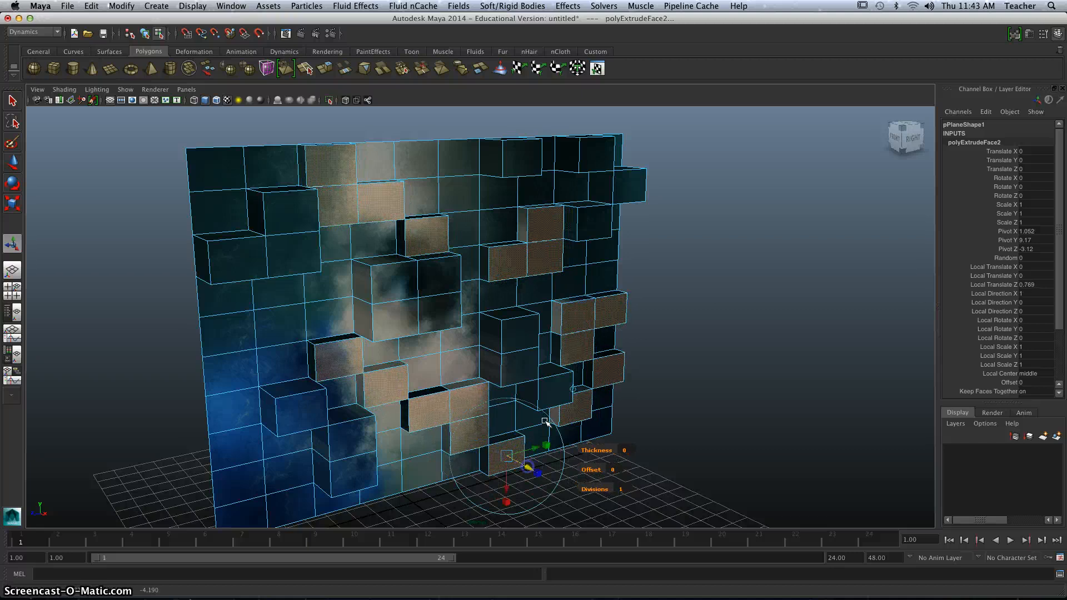
Step: Select flat faces near the left side, bottom edge and upper middle of the plane, and extrude them to a Local Translate Z of about 0.45
alt+drag(548, 394, 498, 338)
alt+drag(279, 295, 254, 265)
click(253, 265)
shift+click(218, 287)
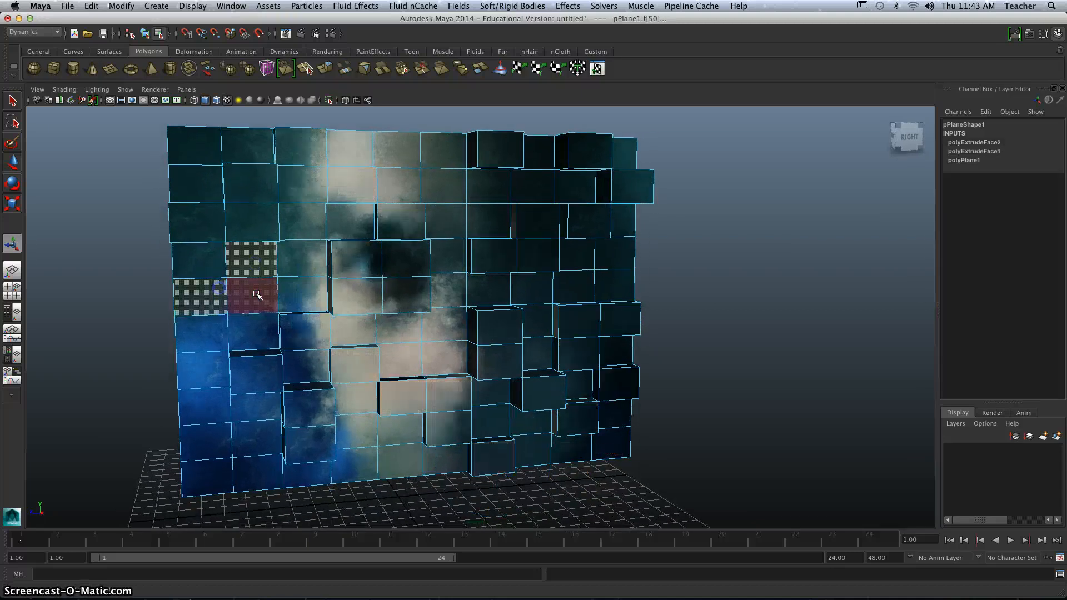
shift+click(258, 295)
shift+click(208, 402)
shift+click(246, 446)
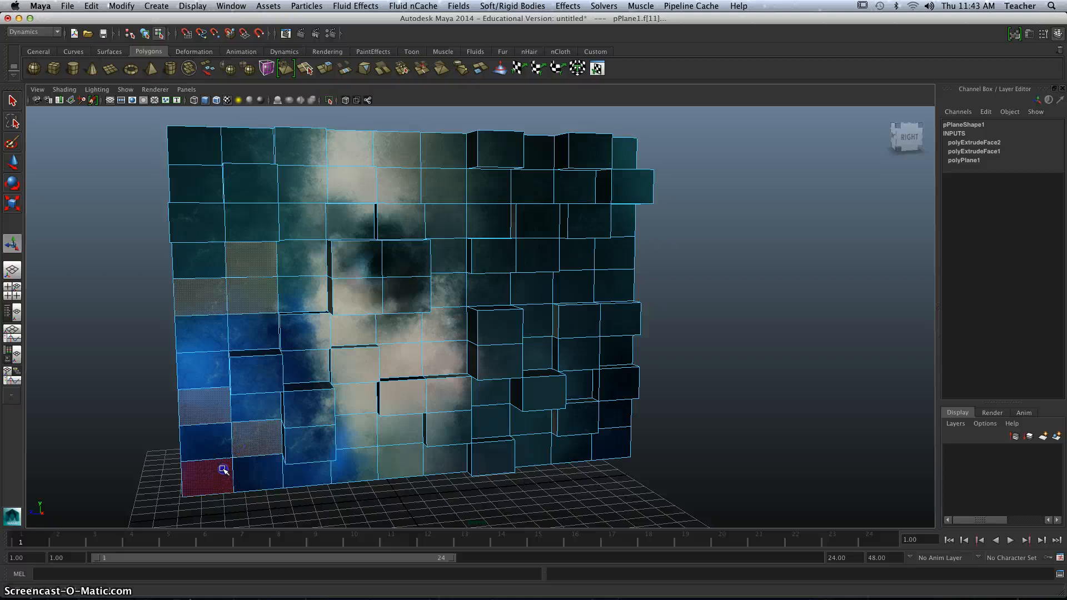
shift+click(205, 475)
shift+click(395, 457)
shift+click(443, 458)
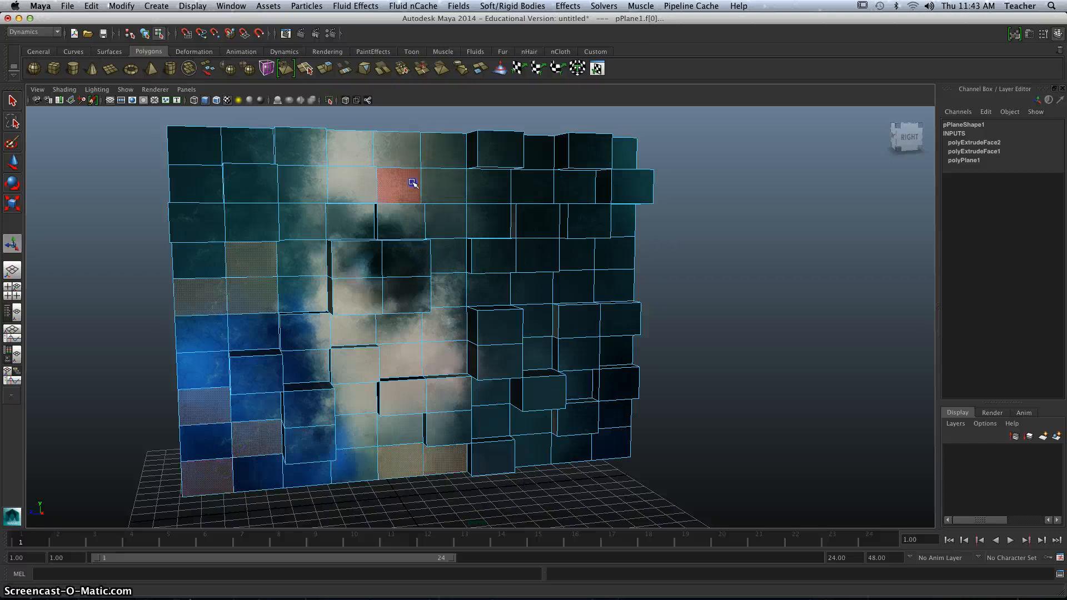
shift+click(409, 182)
shift+click(483, 210)
alt+drag(390, 230, 428, 250)
key(g)
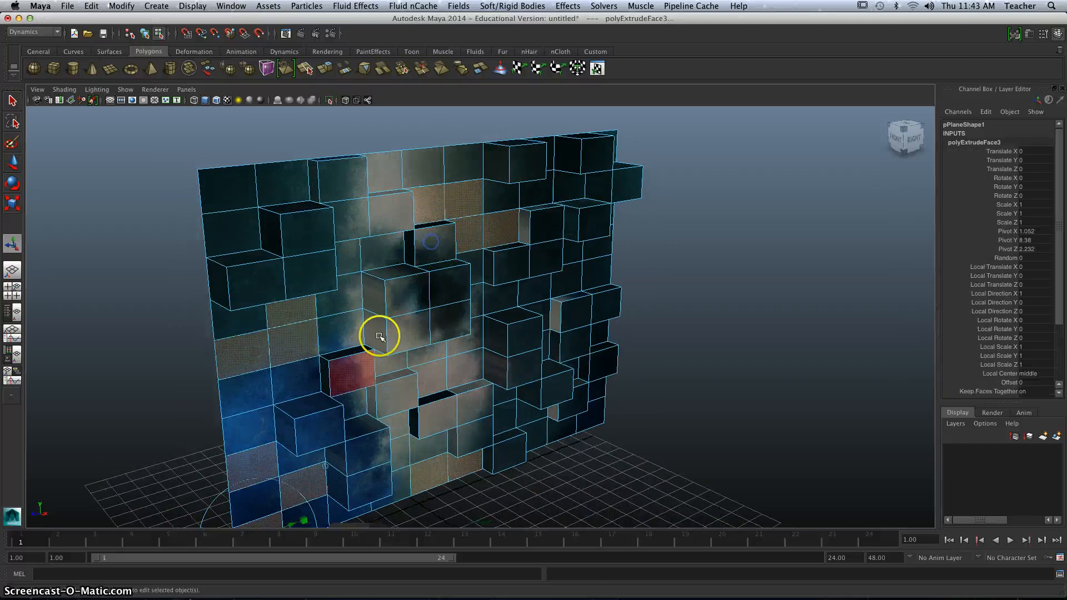
scroll(406, 224, down, 3)
alt+middle_drag(405, 245, 405, 217)
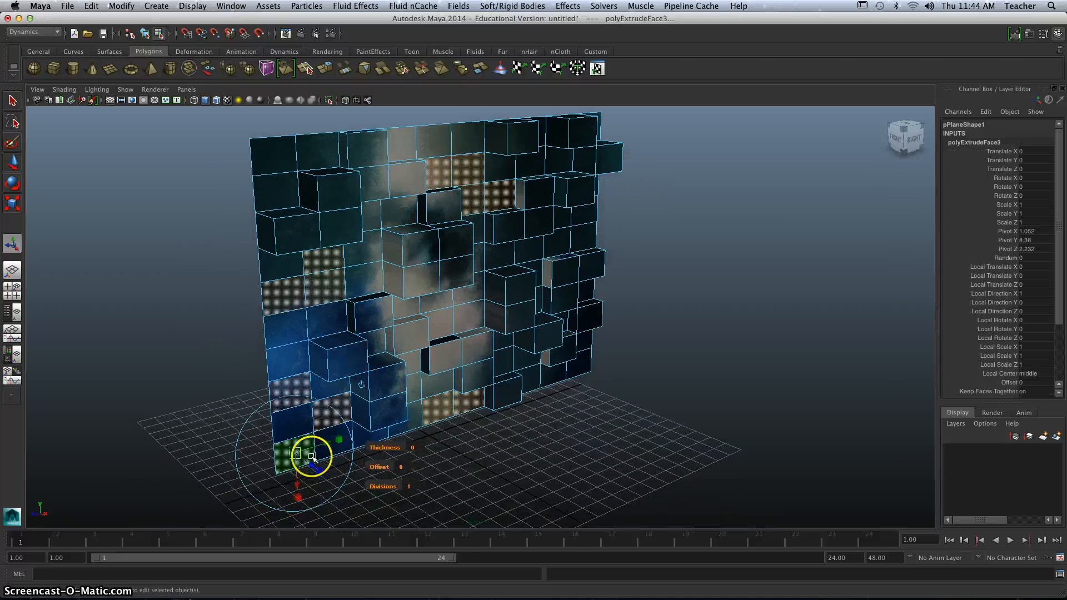
drag(309, 463, 313, 467)
alt+drag(455, 362, 433, 374)
mouse_move(284, 469)
mouse_down()
mouse_move(279, 452)
mouse_move(285, 462)
mouse_up()
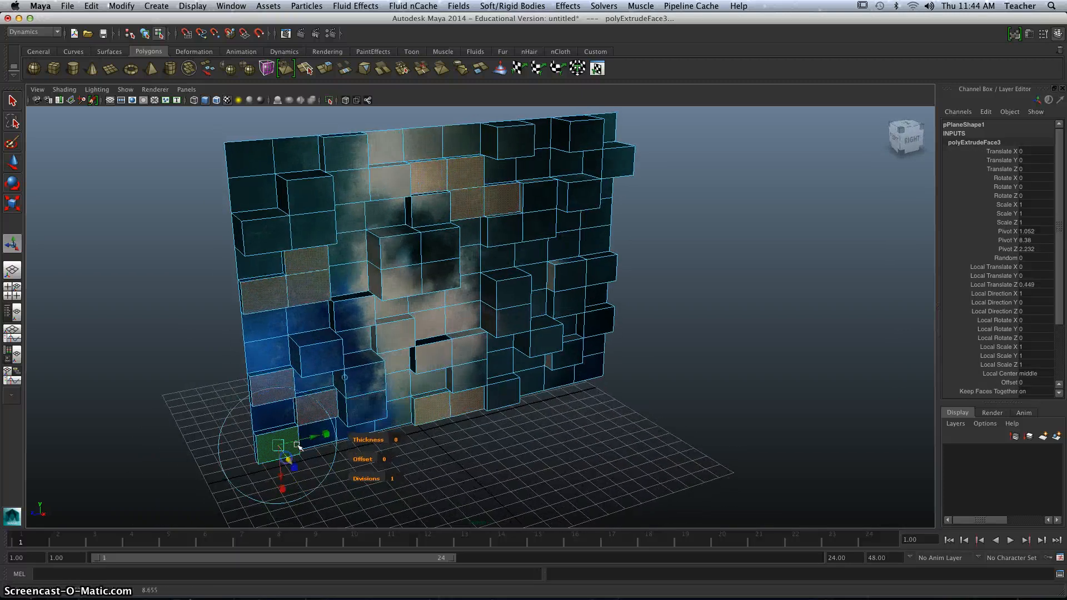
Step: Select the two flat faces at the plane's upper-left corner and extrude them slightly outward
click(357, 160)
alt+drag(371, 195, 385, 217)
click(324, 192)
click(302, 152)
shift+click(262, 150)
key(g)
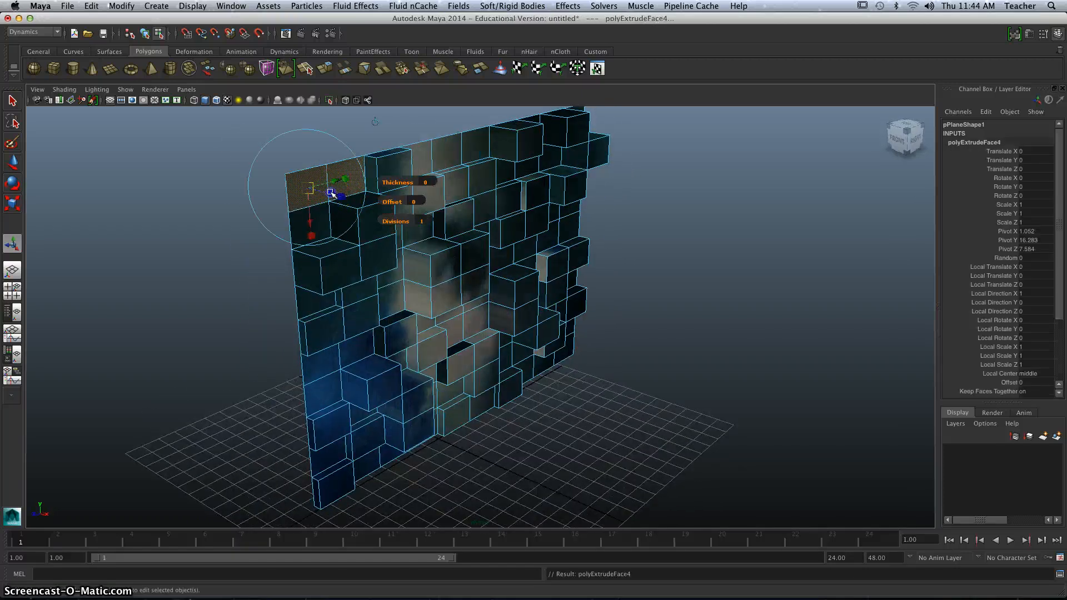
drag(331, 192, 340, 196)
Step: Select scattered flat faces at the right side of the plane and below the eye, and extrude them outward
alt+drag(434, 202, 550, 228)
click(565, 234)
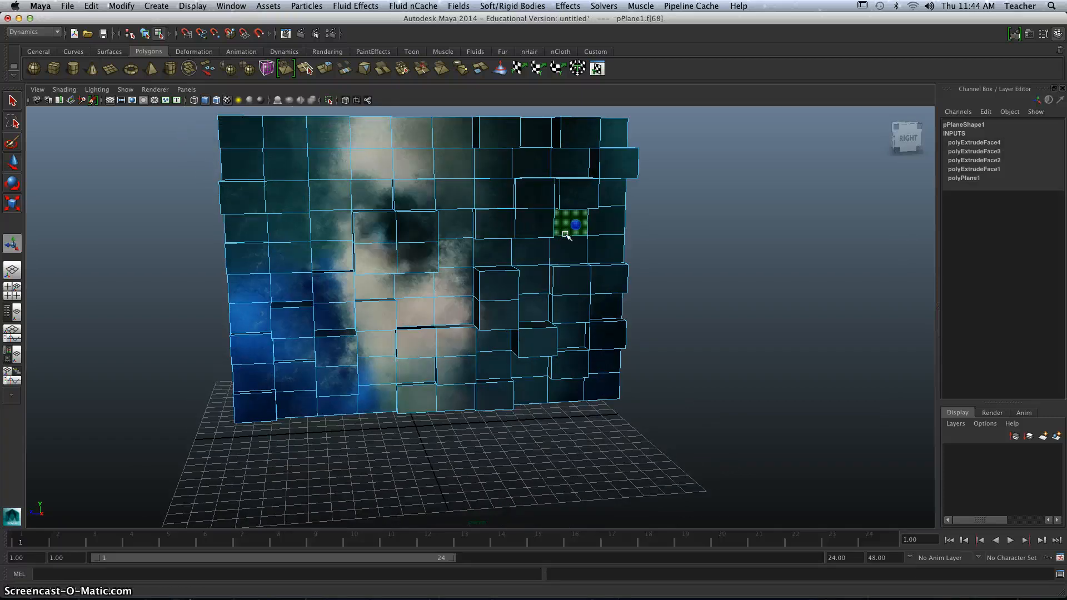
shift+click(533, 253)
alt+drag(519, 278, 513, 275)
shift+click(421, 299)
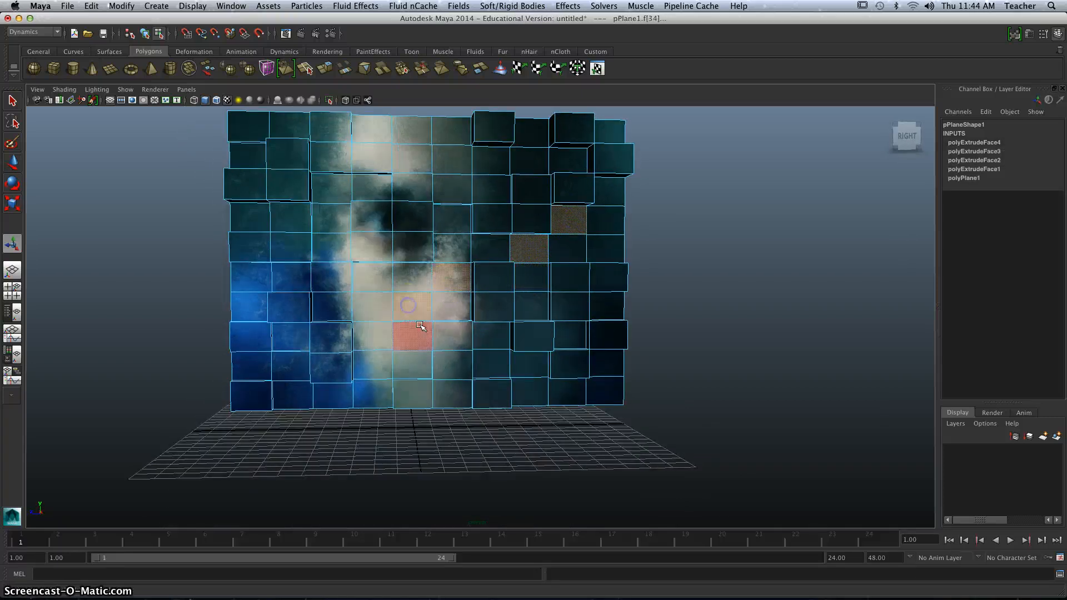
alt+drag(420, 299, 449, 334)
shift+click(464, 276)
alt+drag(463, 276, 492, 289)
drag(453, 332, 442, 259)
Step: Select flat faces just beside the raised eye block and extrude them
click(338, 201)
alt+drag(333, 239, 346, 240)
shift+click(372, 198)
alt+drag(372, 198, 378, 239)
key(g)
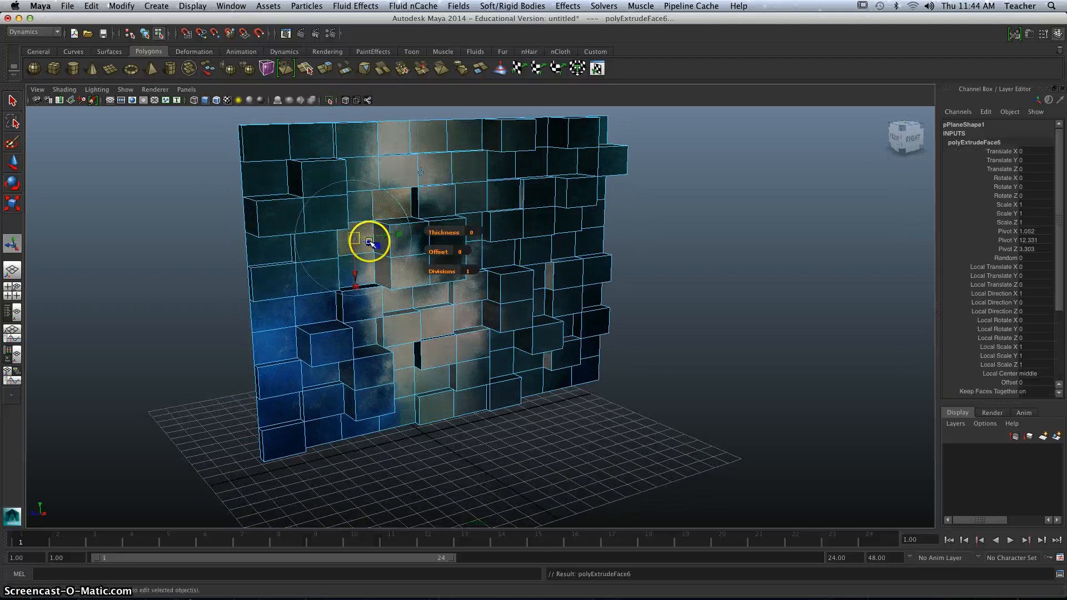
Step: Leave face selection for object mode and select the whole extruded plane
click(507, 328)
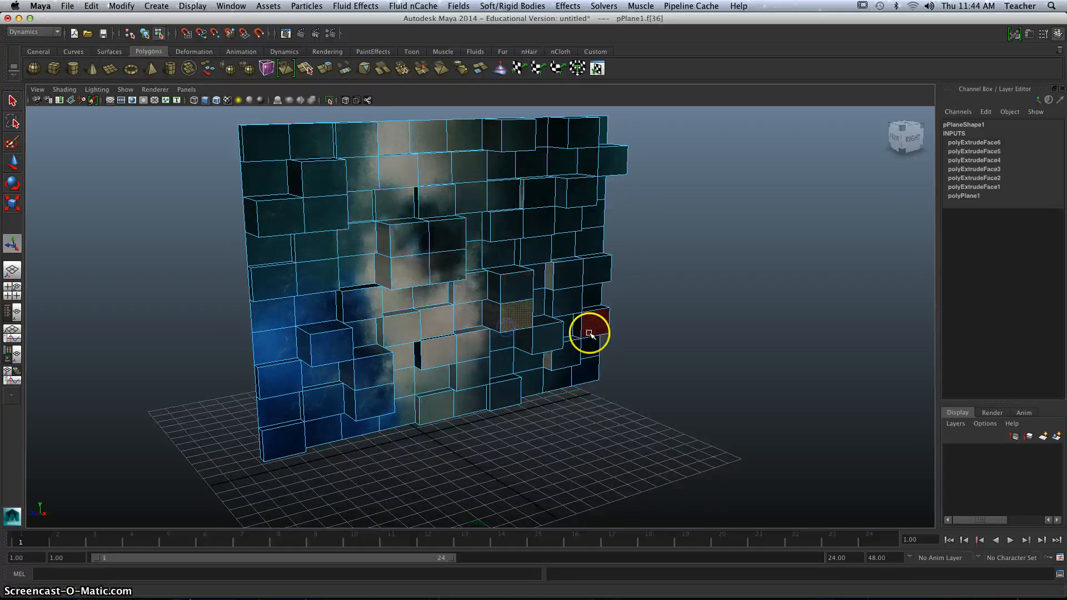
alt+drag(591, 332, 505, 293)
click(667, 274)
right_drag(527, 277, 554, 269)
alt+drag(719, 292, 689, 298)
click(613, 290)
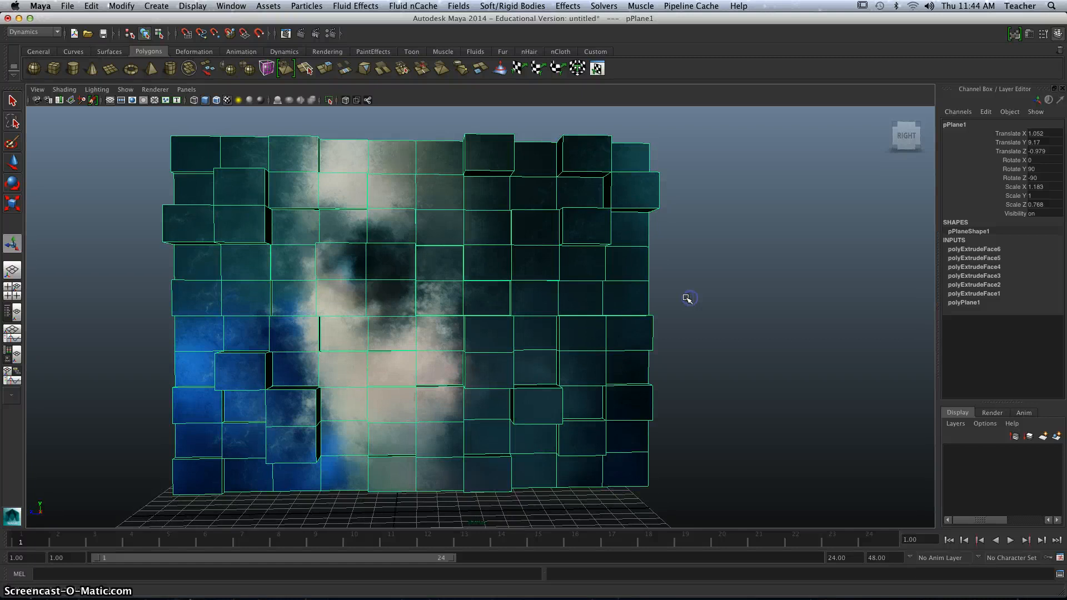
Step: Render an angled close view of the block relief with Maya Software, and close the render window
scroll(688, 298, up, 4)
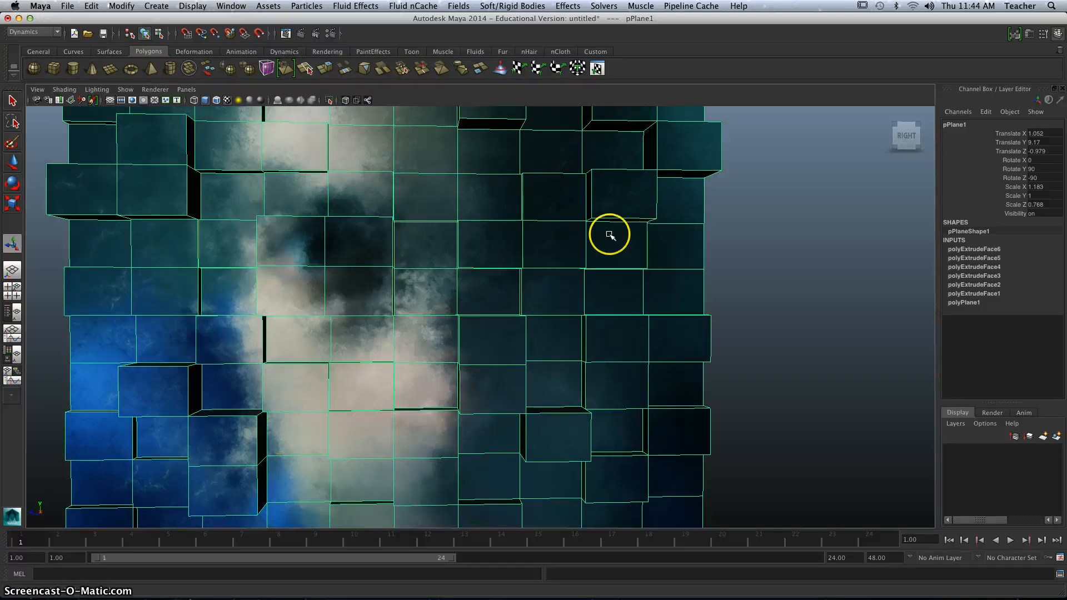
mouse_move(524, 372)
alt+mouse_down()
mouse_move(541, 374)
mouse_move(546, 359)
mouse_move(570, 368)
alt+mouse_up()
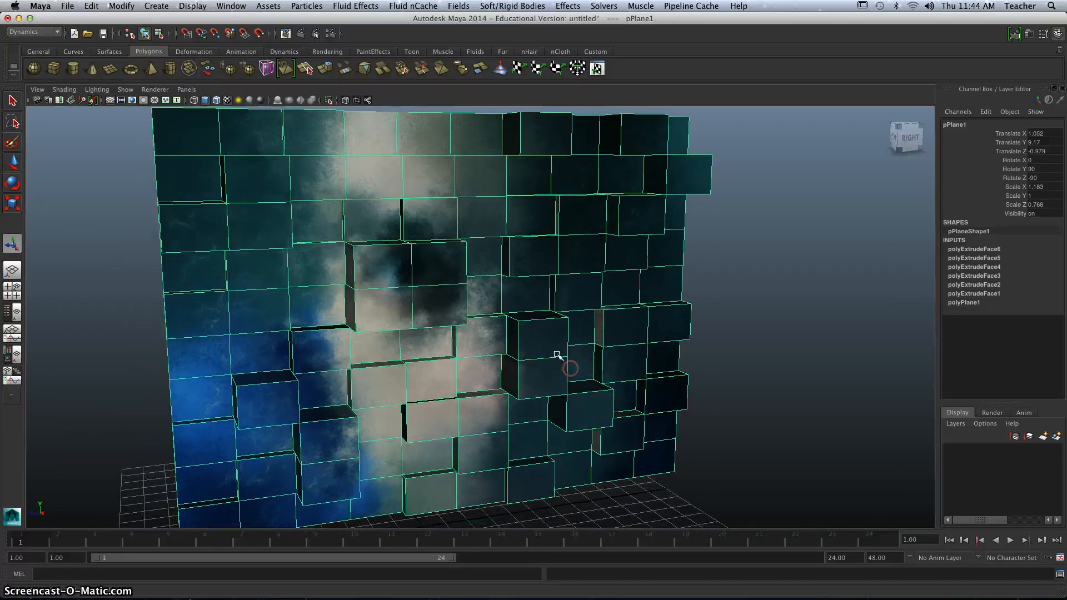
click(301, 33)
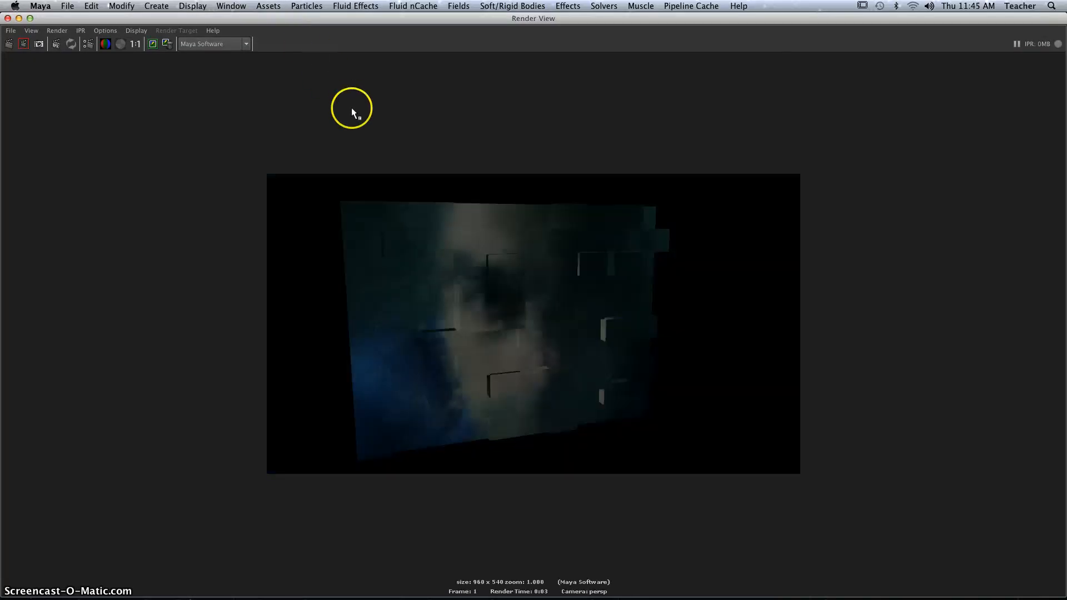
click(8, 18)
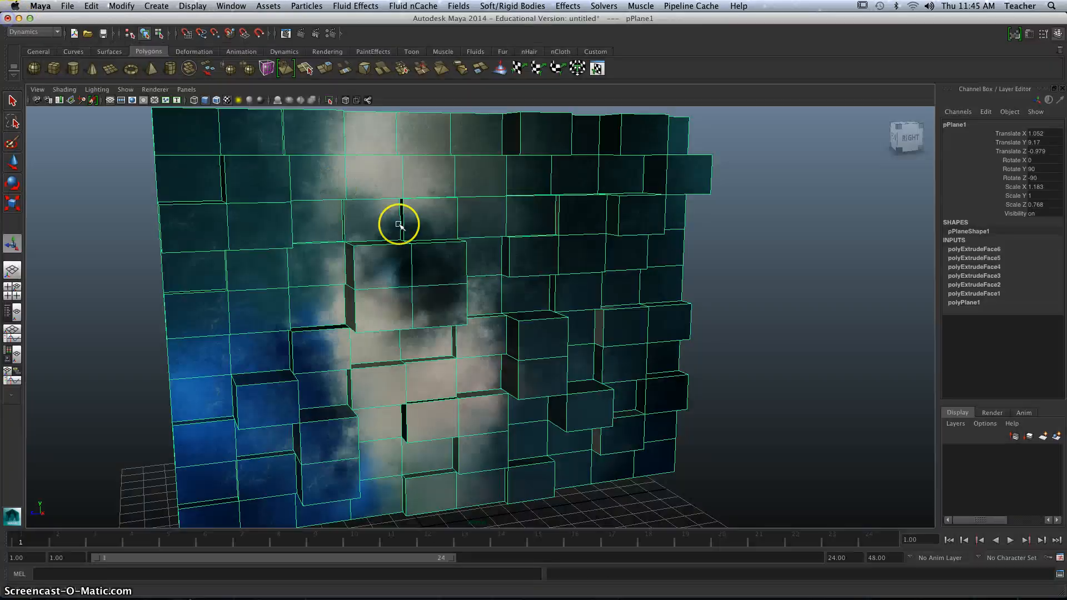